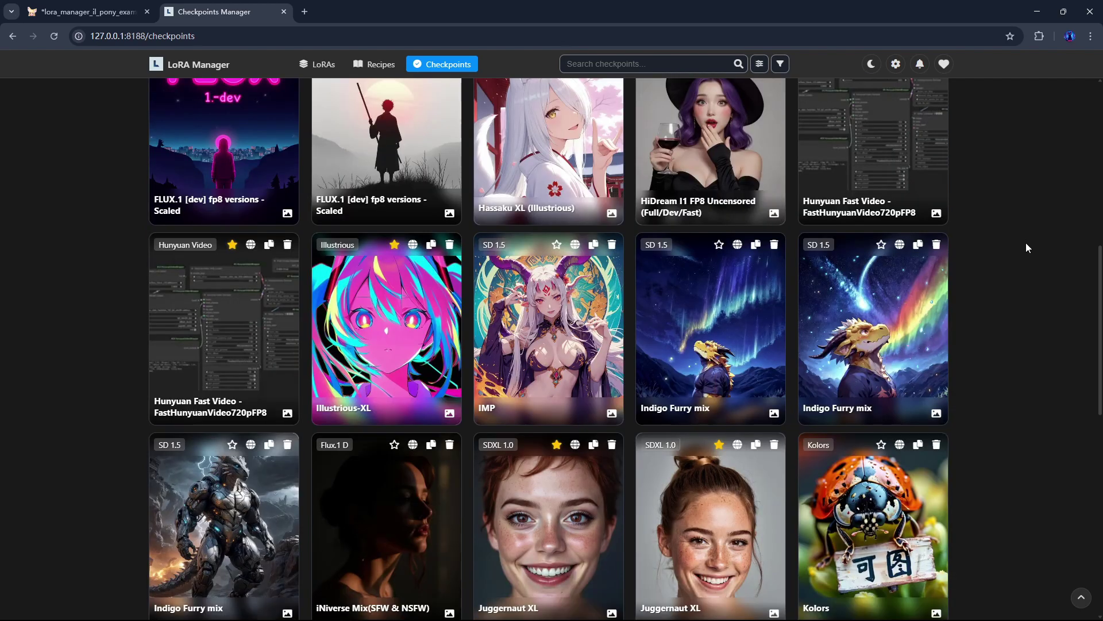
- Browse the checkpoint gallery and look through the example images of the SD 1.5 DreamShaper checkpoint with the infinity-symbol cover
scroll(1026, 242, up, 1)
scroll(1025, 242, down, 6)
scroll(1059, 308, up, 14)
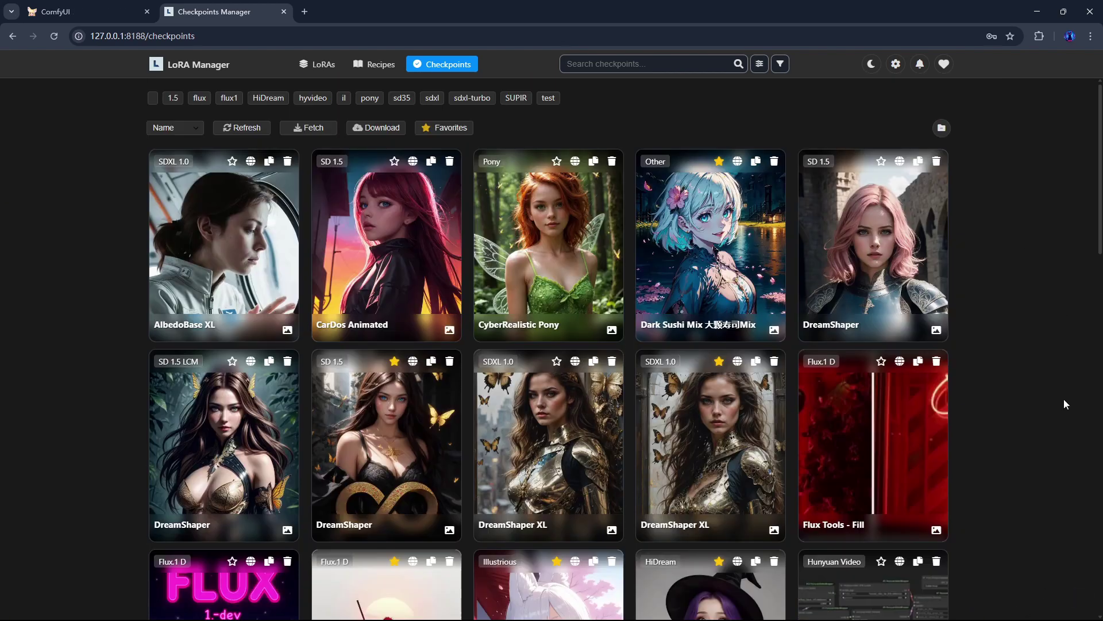
click(379, 437)
scroll(790, 457, down, 8)
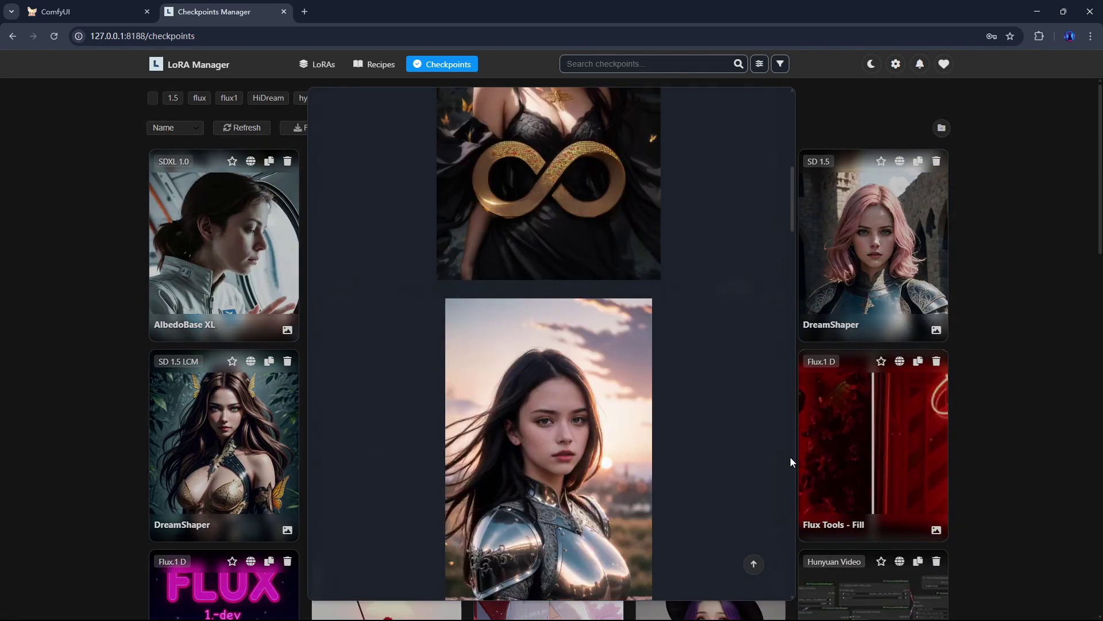
scroll(790, 457, down, 6)
mouse_move(553, 433)
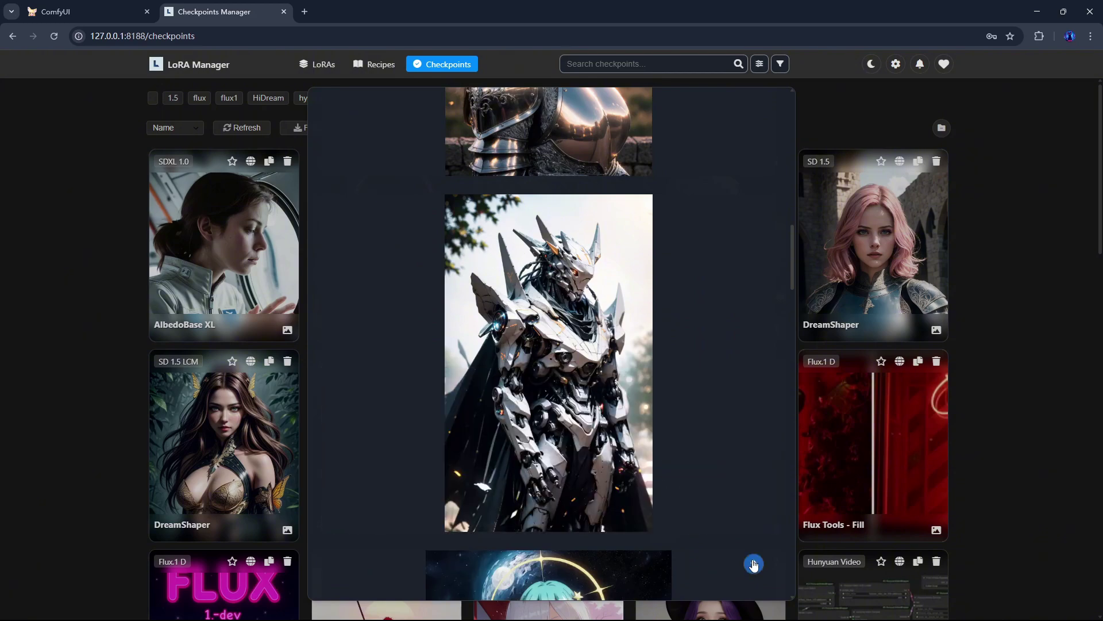
- Read through the model description in the DreamShaper checkpoint's details
scroll(431, 450, up, 14)
click(431, 449)
scroll(784, 494, down, 6)
scroll(785, 494, down, 18)
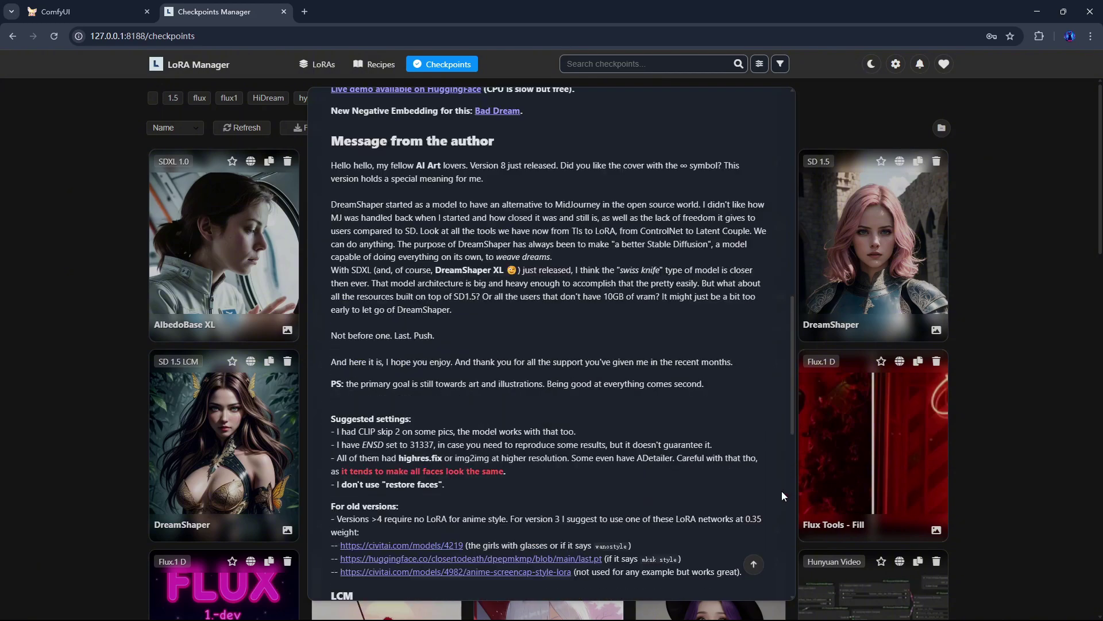
click(755, 564)
- Search the checkpoints for "real" and include tags in the search scope
click(657, 63)
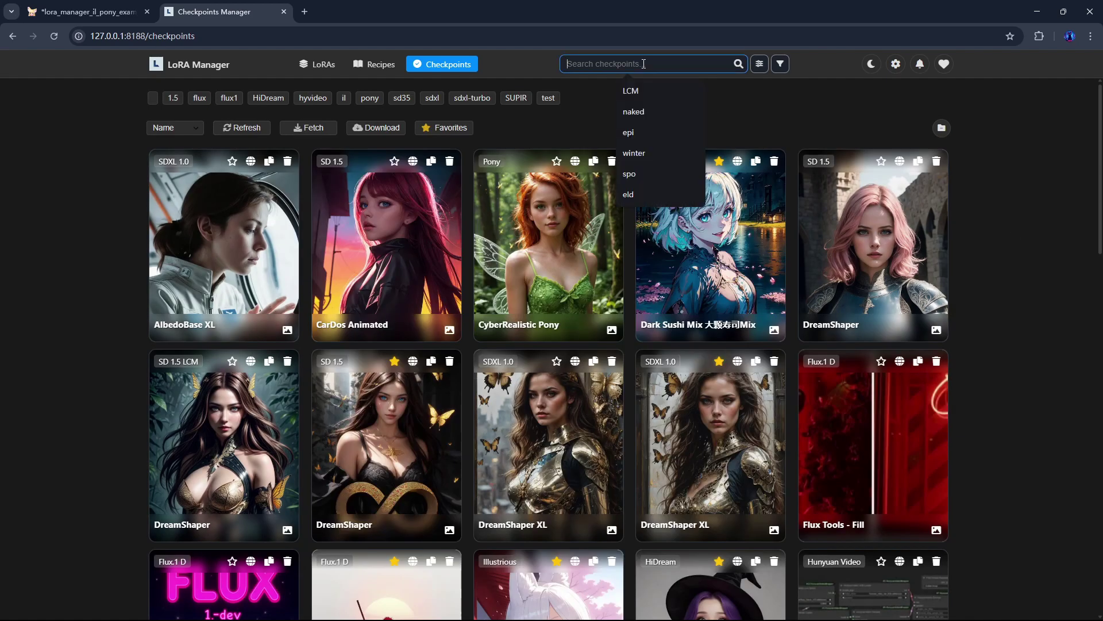
text(flux)
key(BackSpace)
key(BackSpace)
key(BackSpace)
key(BackSpace)
text(real)
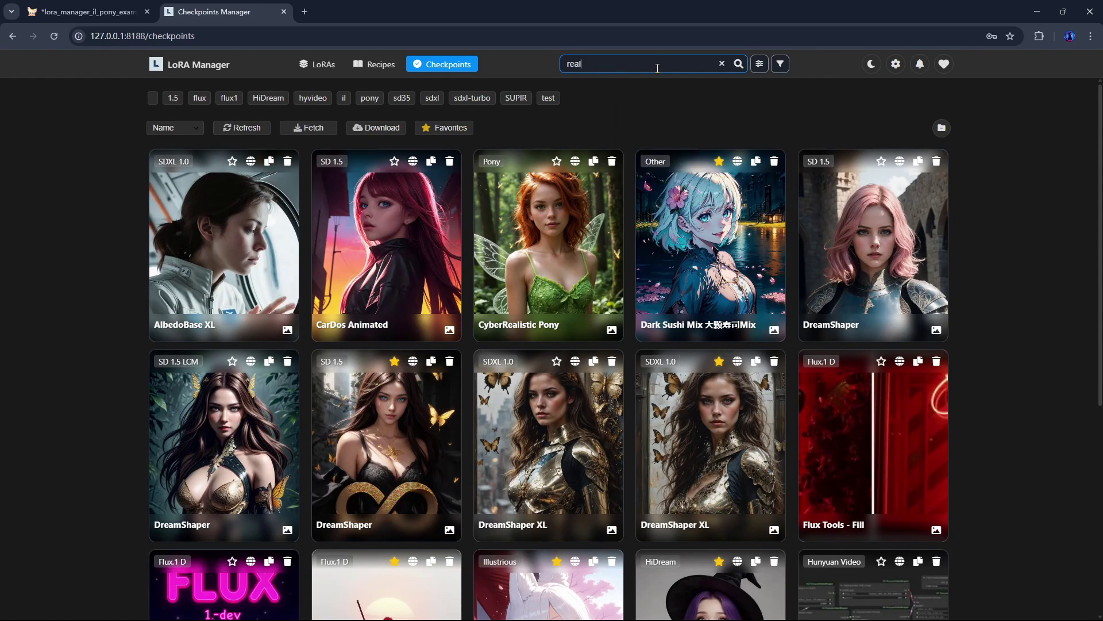
click(760, 64)
click(728, 167)
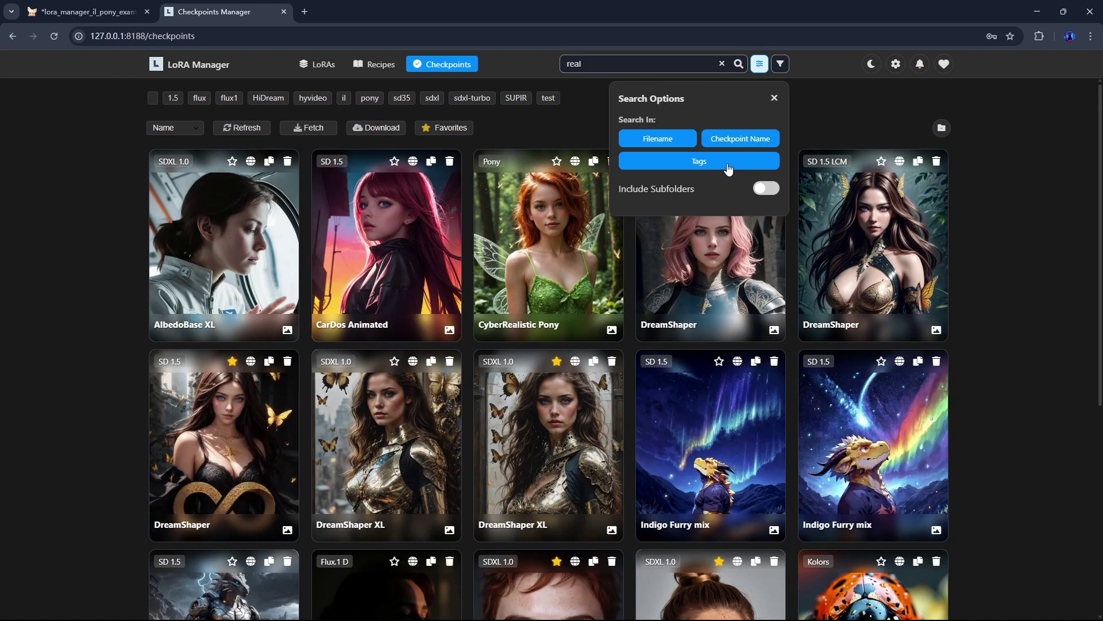
- Clear the search text and filter the checkpoints to the Illustrious base model
click(722, 63)
click(780, 63)
click(618, 138)
click(678, 138)
click(731, 158)
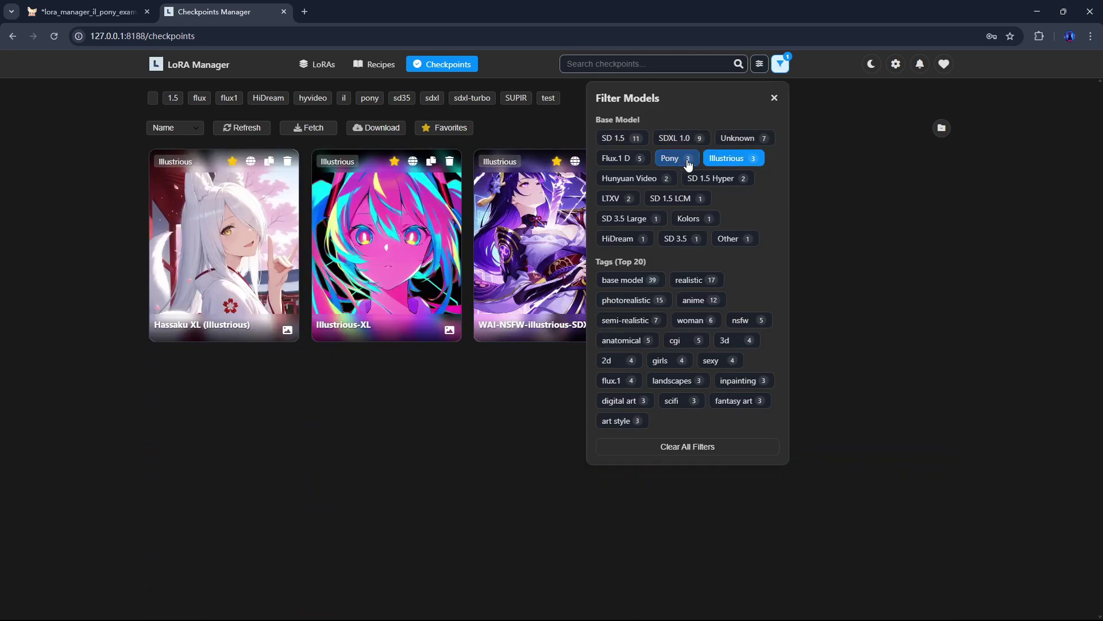
- Filter the checkpoints by the realistic, photorealistic and anime tags
click(692, 281)
click(626, 300)
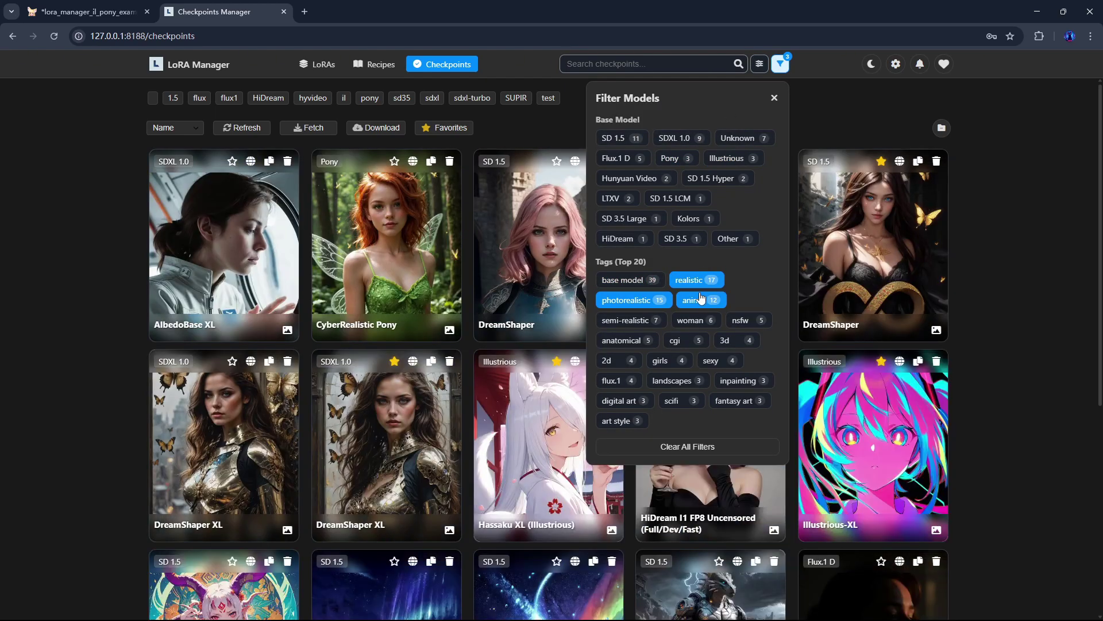
click(741, 162)
- Show the checkpoints of the pony, sdxl and sdxl-turbo folders one after another
click(369, 98)
click(431, 98)
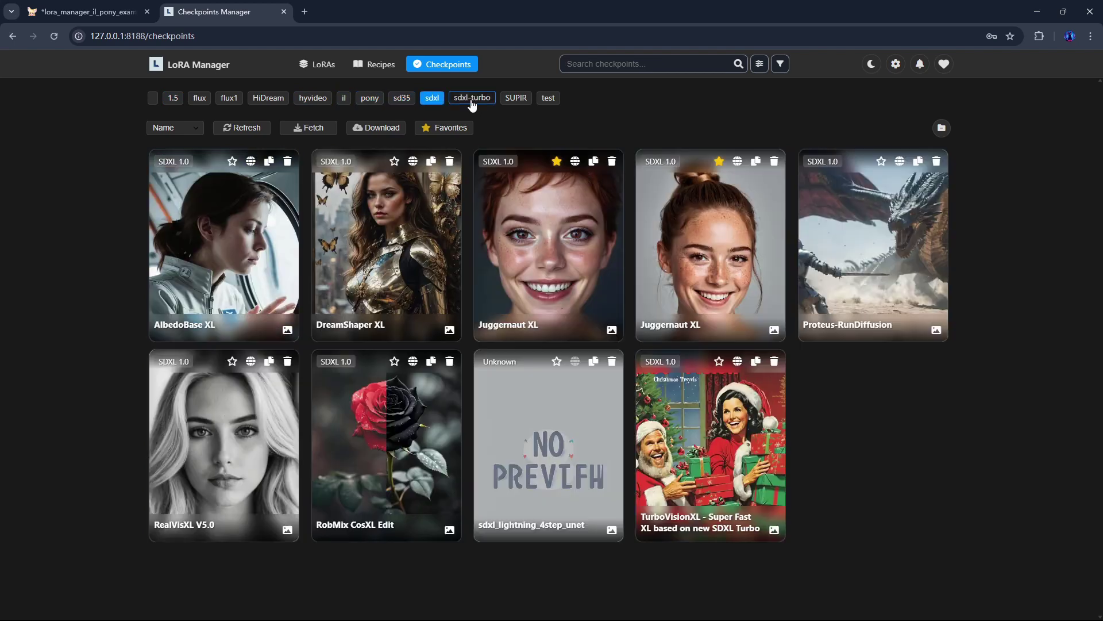
click(472, 97)
click(477, 103)
- Copy the URL of the DreamShaper 8-inpainting page on Civitai and return to the Checkpoints Manager
click(802, 265)
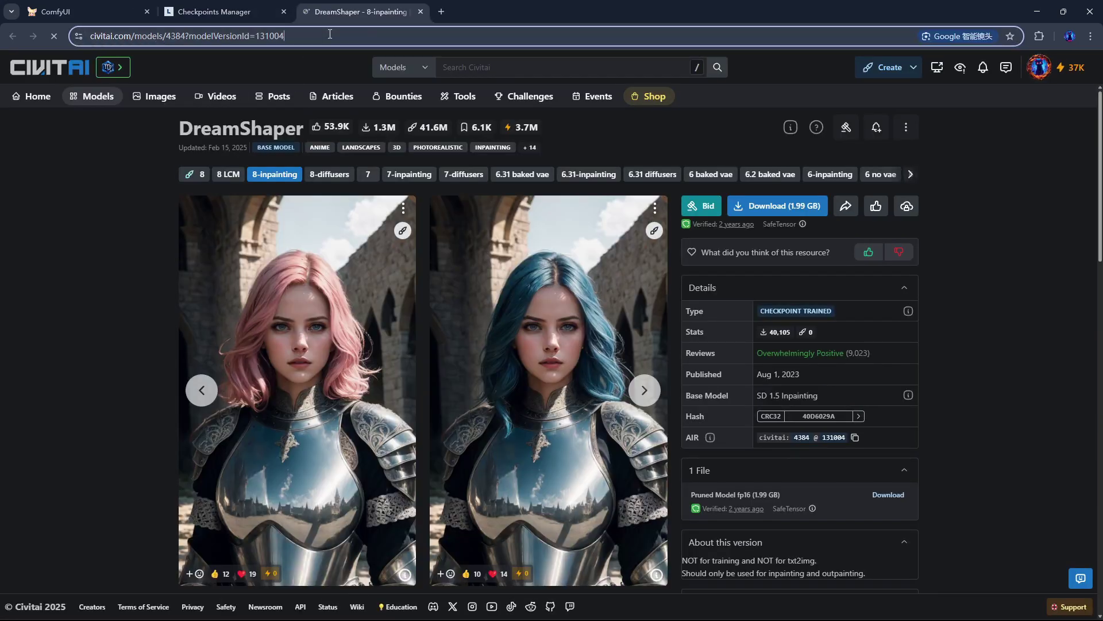
click(187, 36)
click(214, 11)
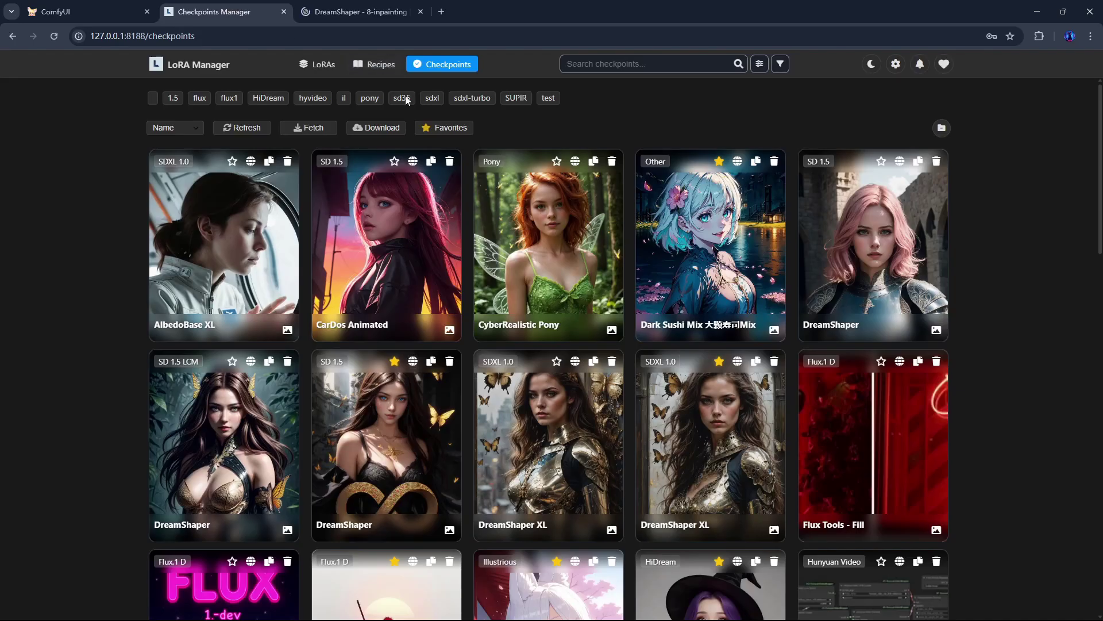
click(345, 127)
text(https://civitai.com/models/4384/dreamshaper?modelVersionId=131004)
click(551, 196)
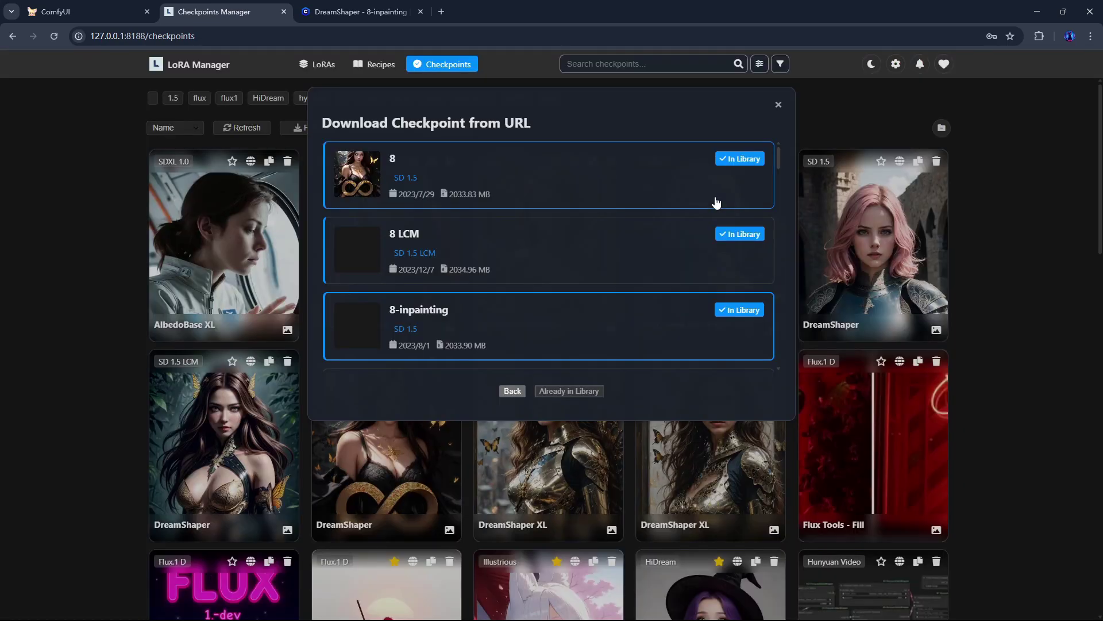
- Download the 8-diffusers version into the 1.5 folder of the D:/Workspace/ComfyUI/models/checkpoints root
scroll(667, 221, down, 6)
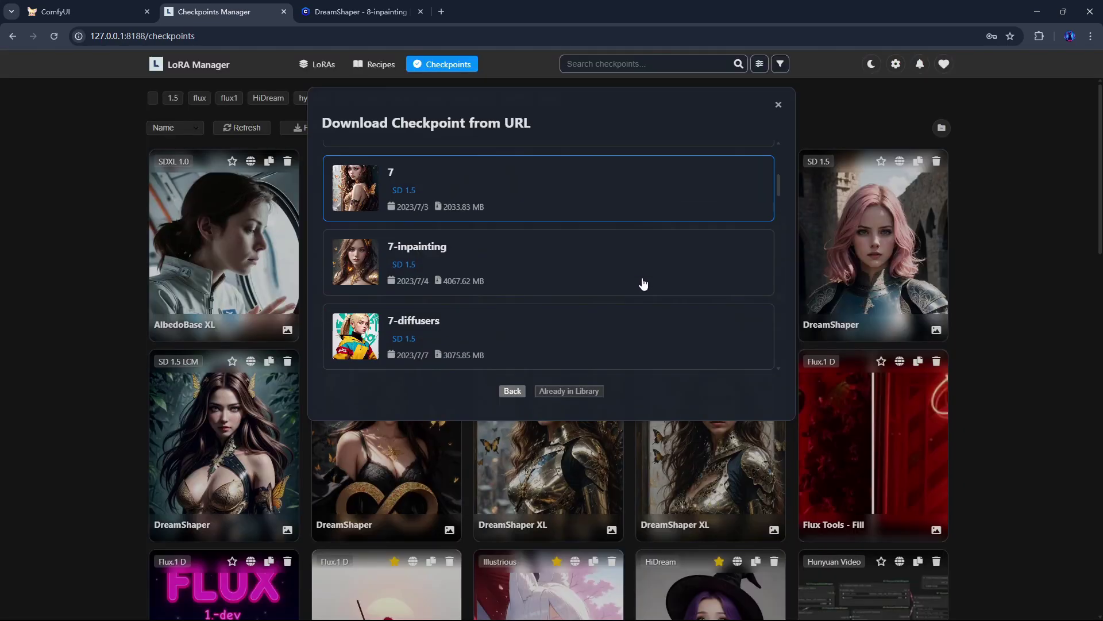
scroll(630, 291, up, 5)
scroll(504, 237, down, 2)
click(504, 237)
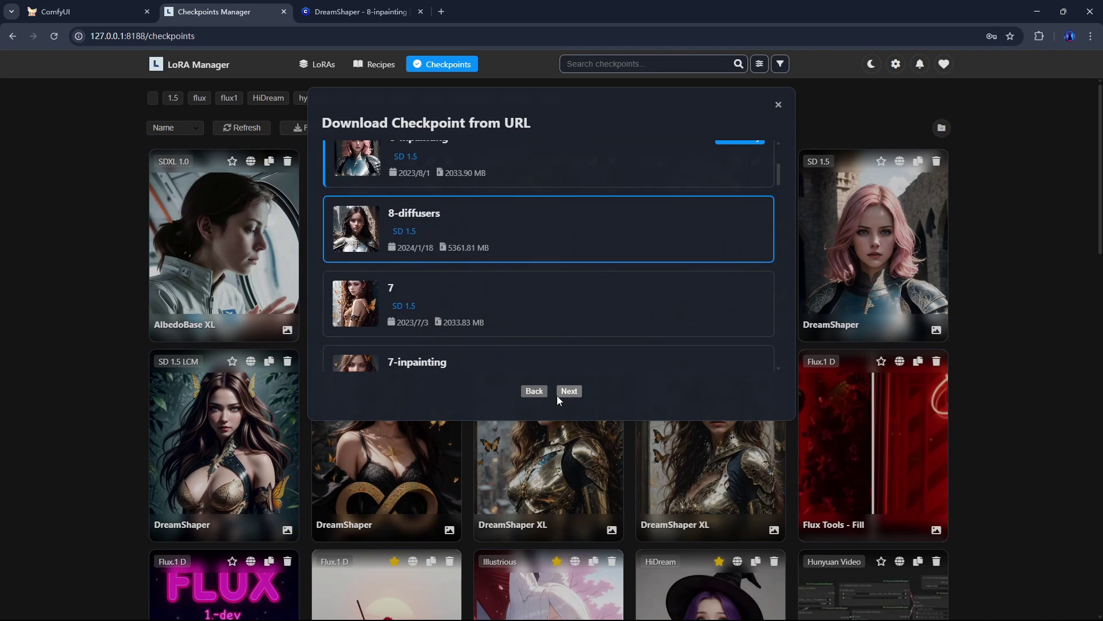
click(567, 391)
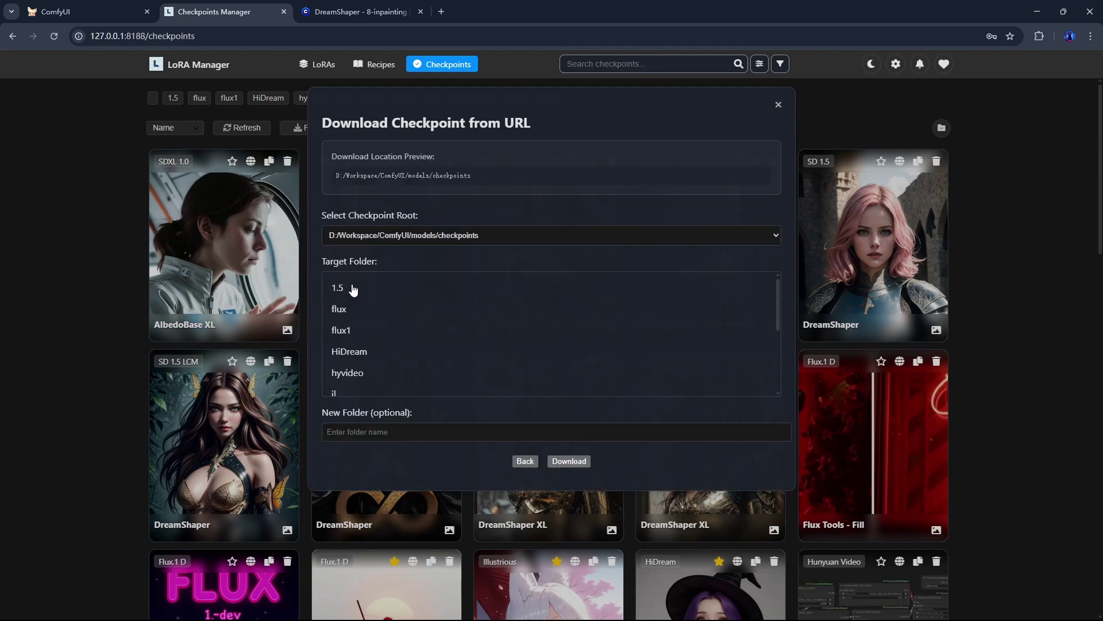
click(353, 288)
click(569, 461)
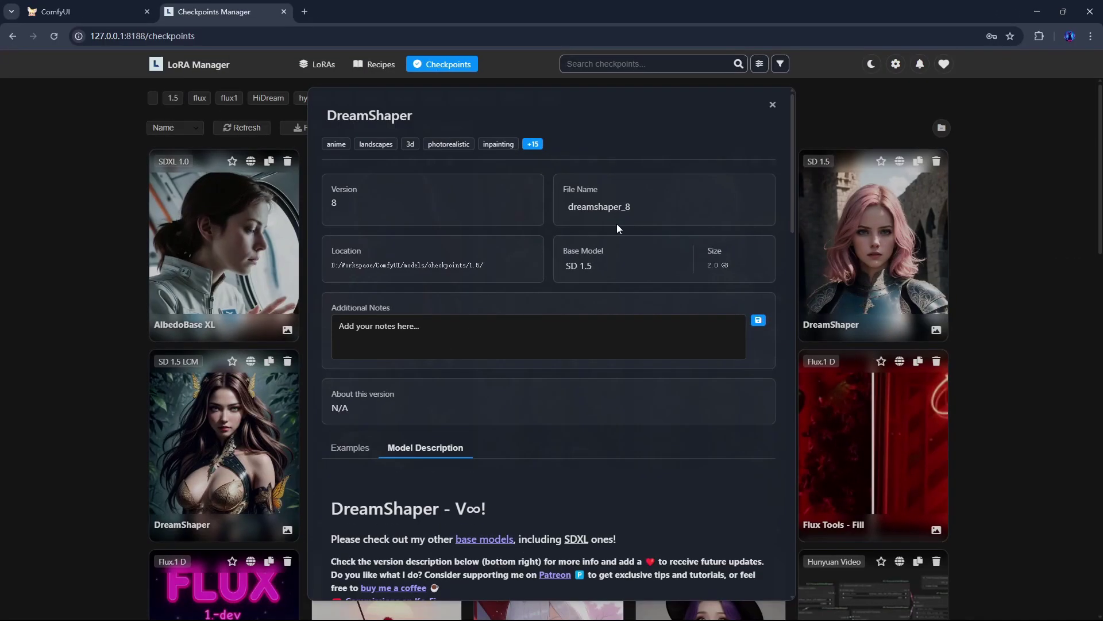
- Open the file name and base model of the DreamShaper 8 checkpoint for editing and look through the base model options
click(757, 208)
click(751, 224)
click(673, 266)
scroll(632, 402, down, 3)
scroll(632, 402, up, 3)
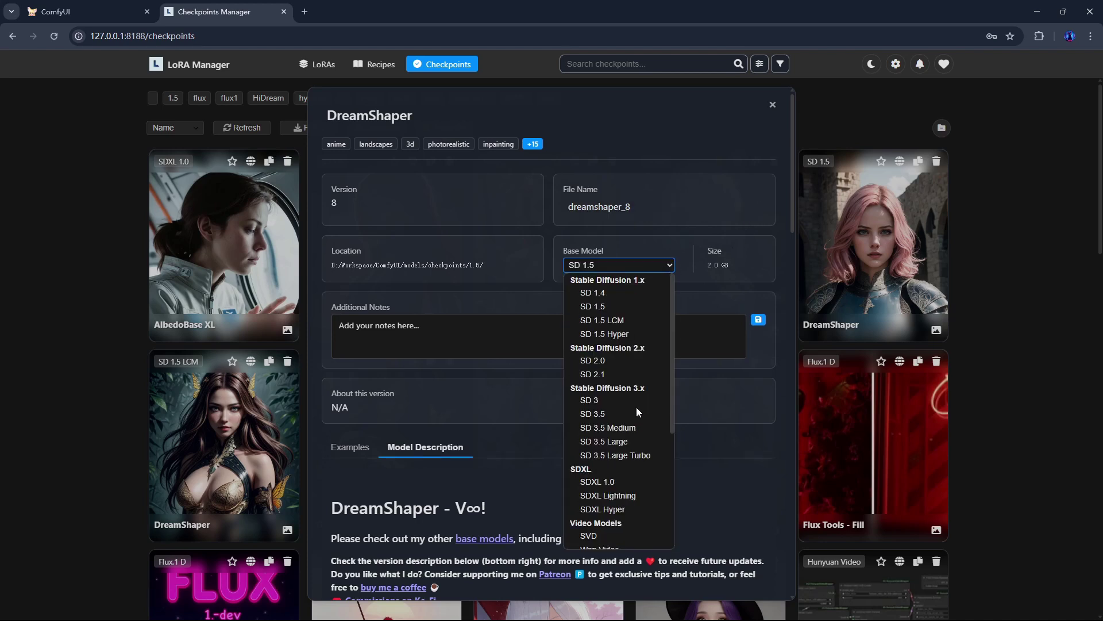
- Enter an additional note for the DreamShaper 8 checkpoint and close its details
click(458, 224)
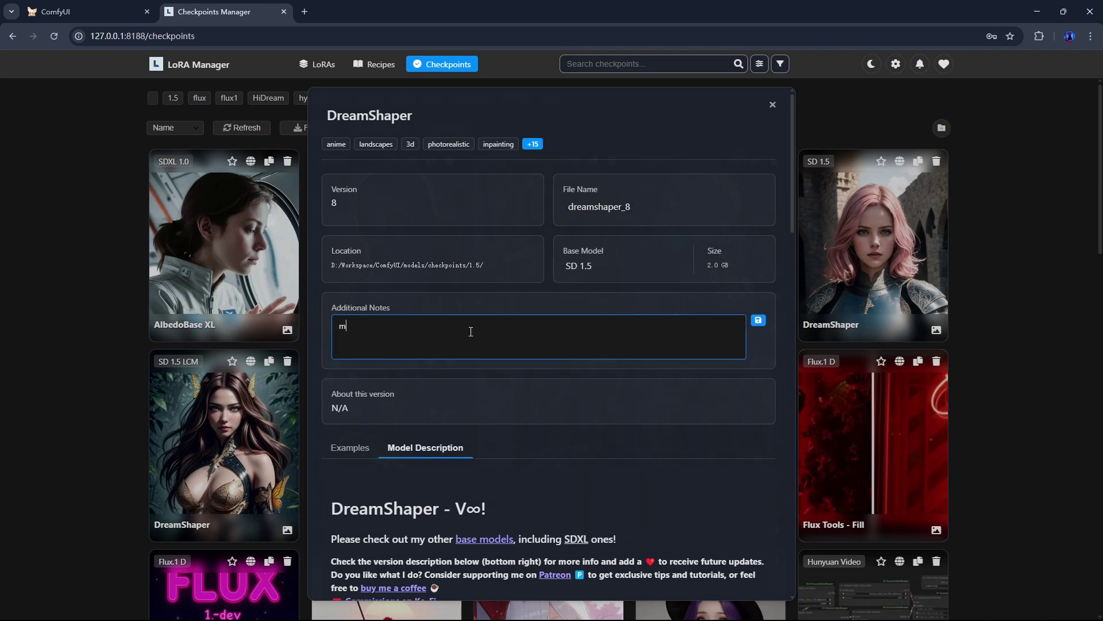
key(Return)
click(773, 104)
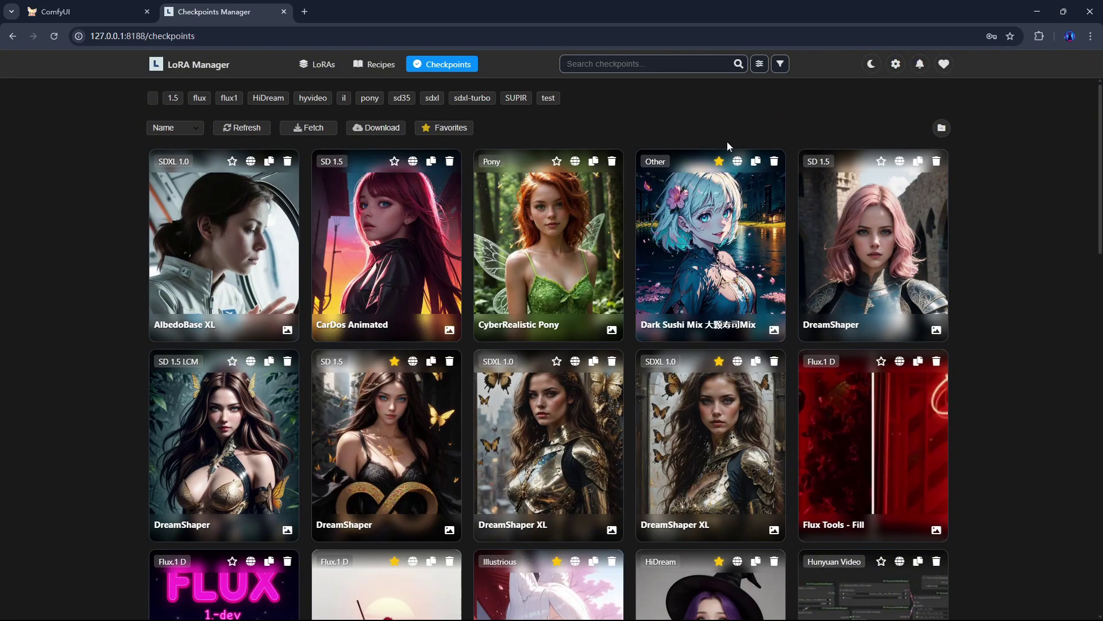
click(390, 407)
scroll(788, 449, down, 5)
click(1007, 333)
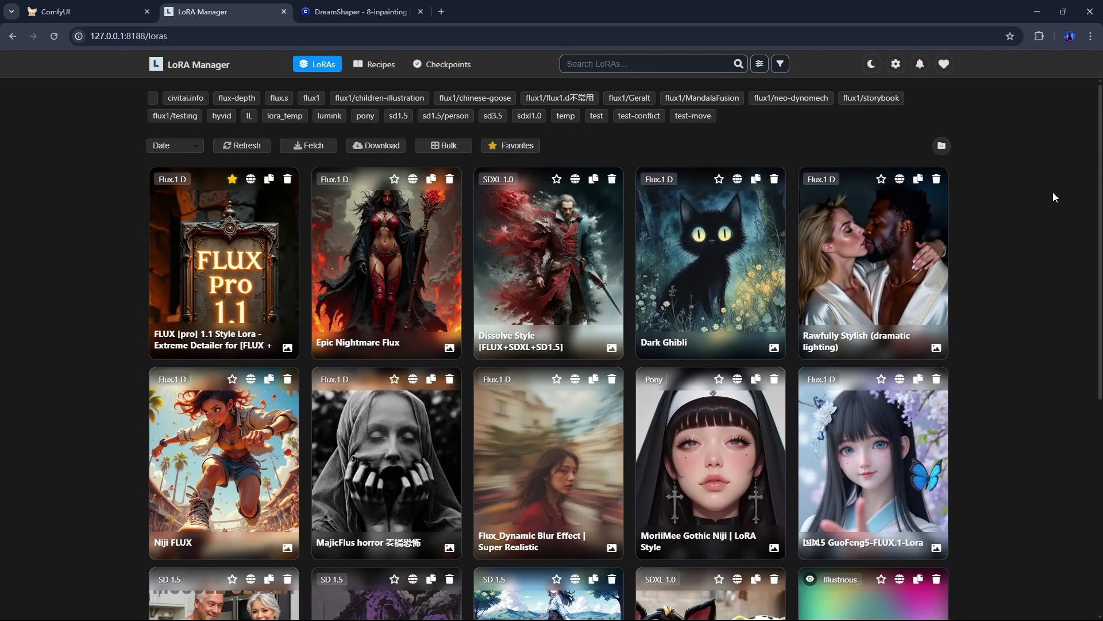
- Add the Dark Ghibli and Dissolve Style LoRAs to the favorites and show only favorite LoRAs
click(719, 179)
click(556, 179)
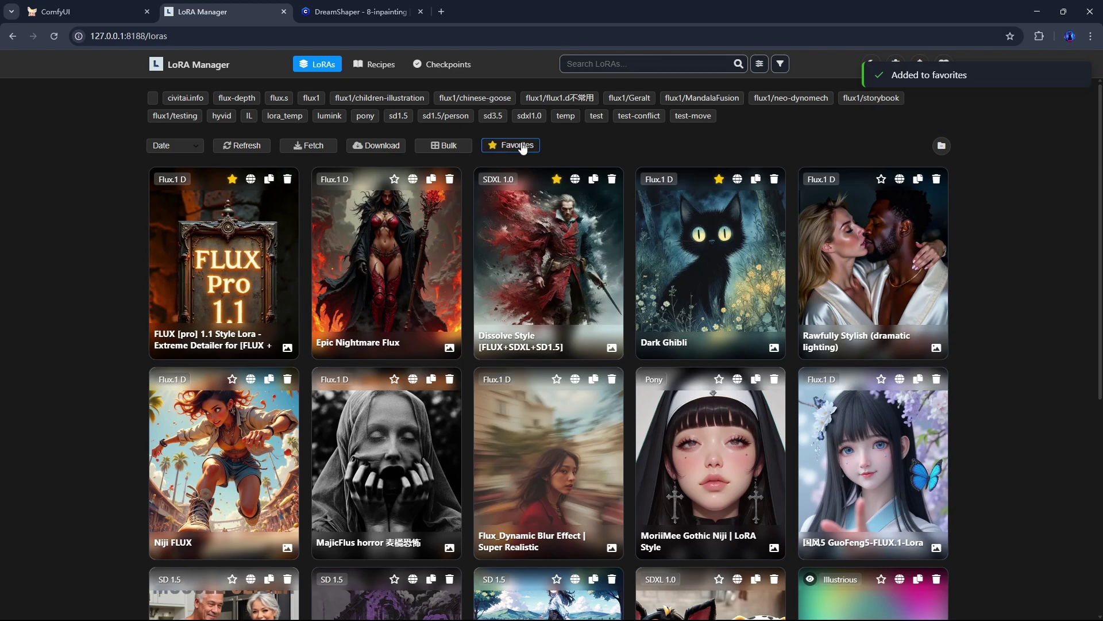
click(513, 145)
scroll(1012, 230, down, 8)
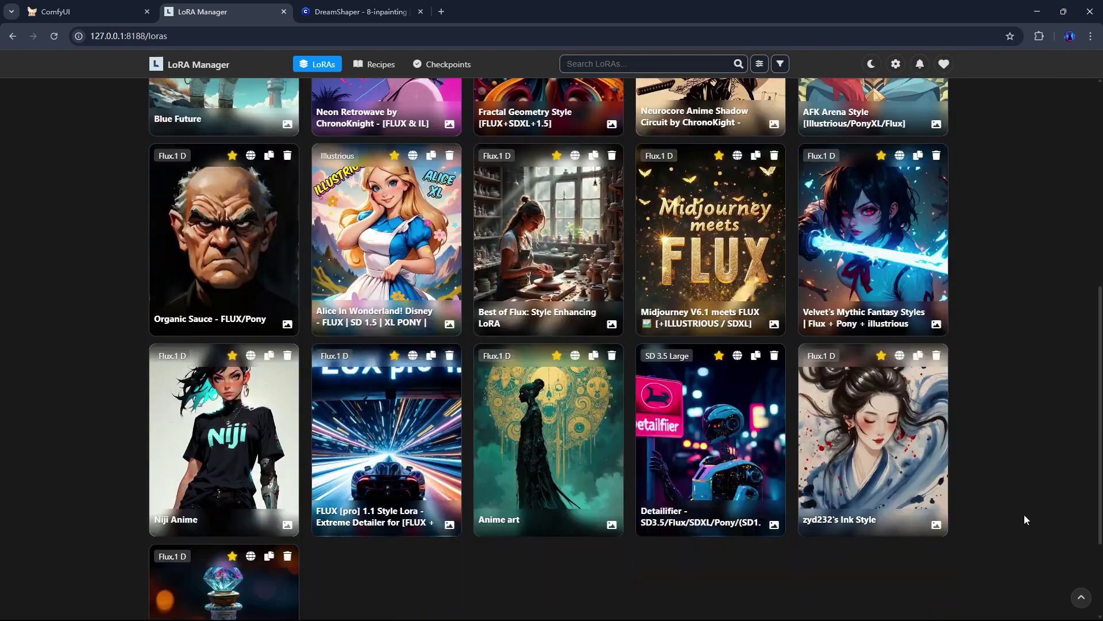
scroll(977, 459, up, 8)
- Switch to the checkpoints page and look through the favorite checkpoints
click(443, 63)
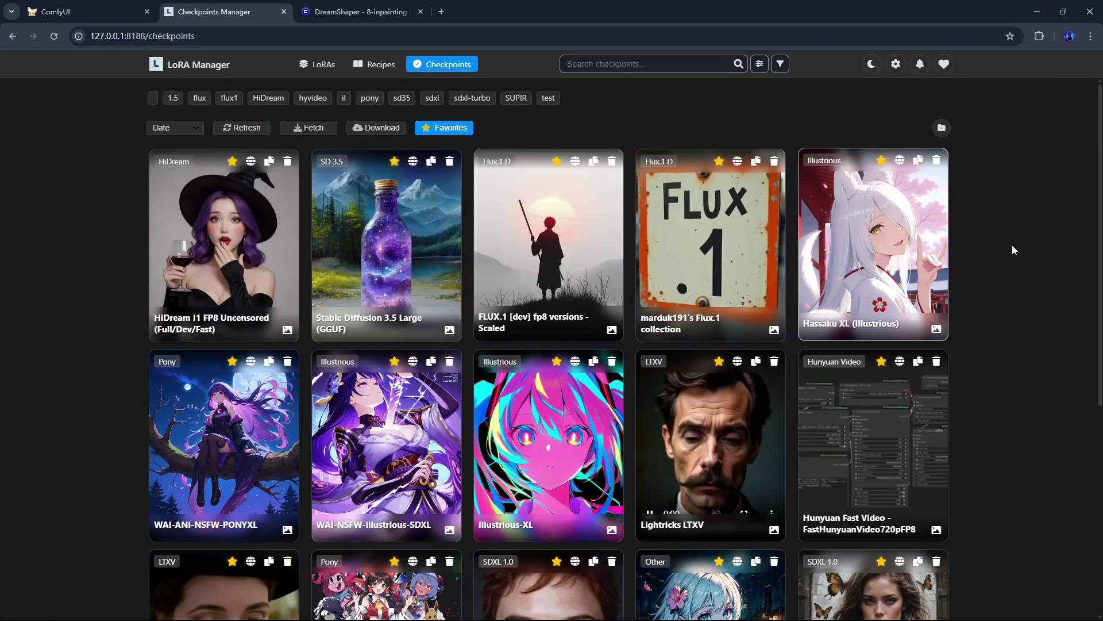
scroll(1018, 365, down, 3)
scroll(1018, 364, down, 4)
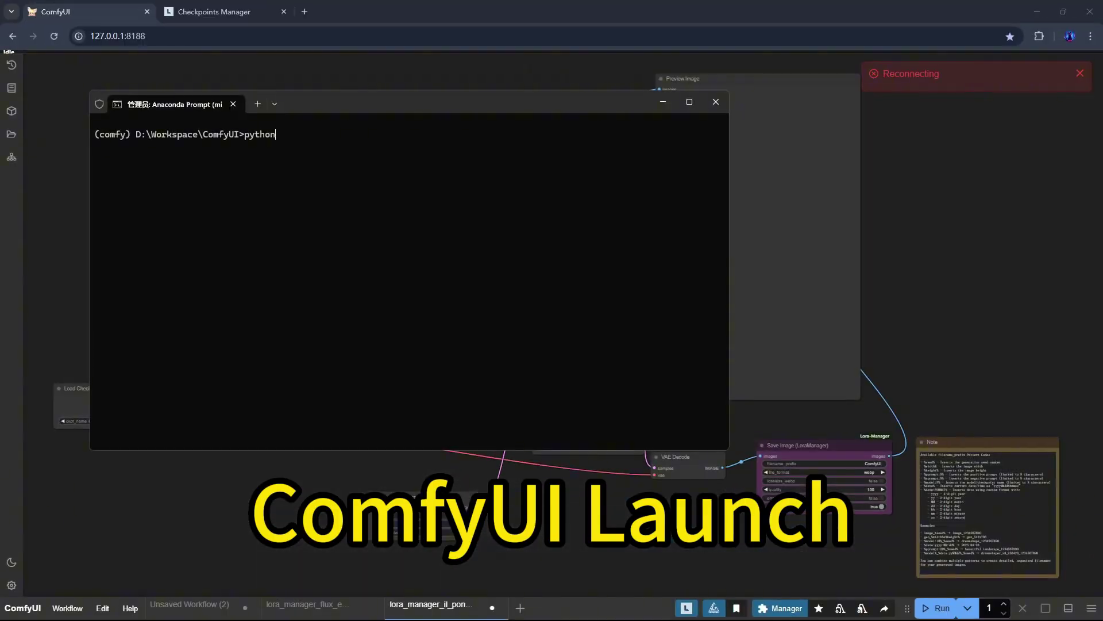
- Launch ComfyUI from the terminal by running python main.py
text(main.py)
key(Return)
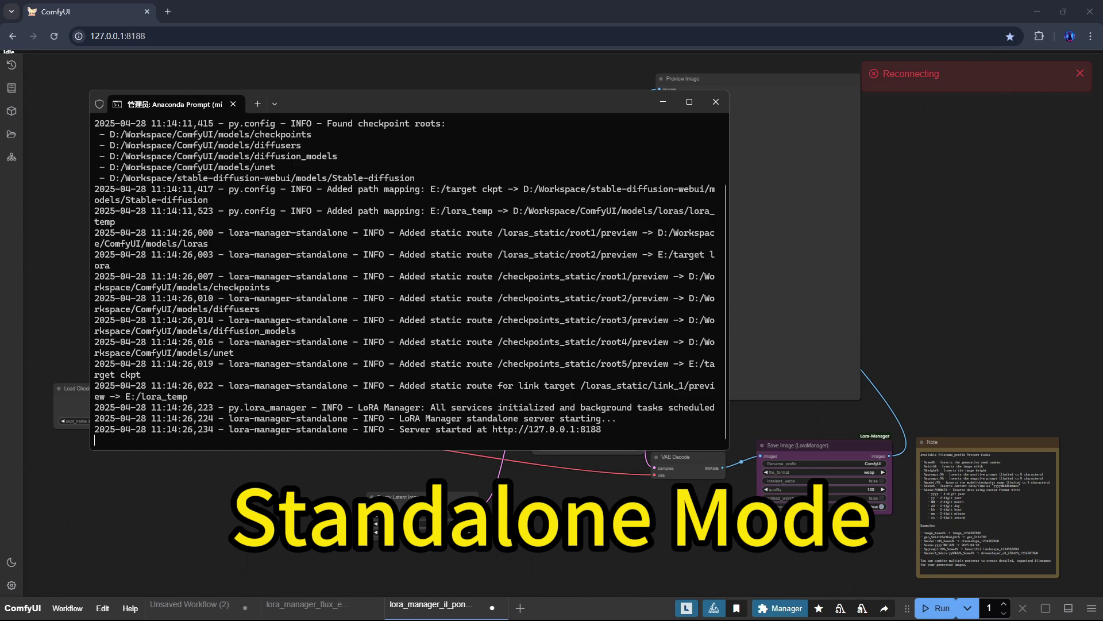
ctrl+click(549, 386)
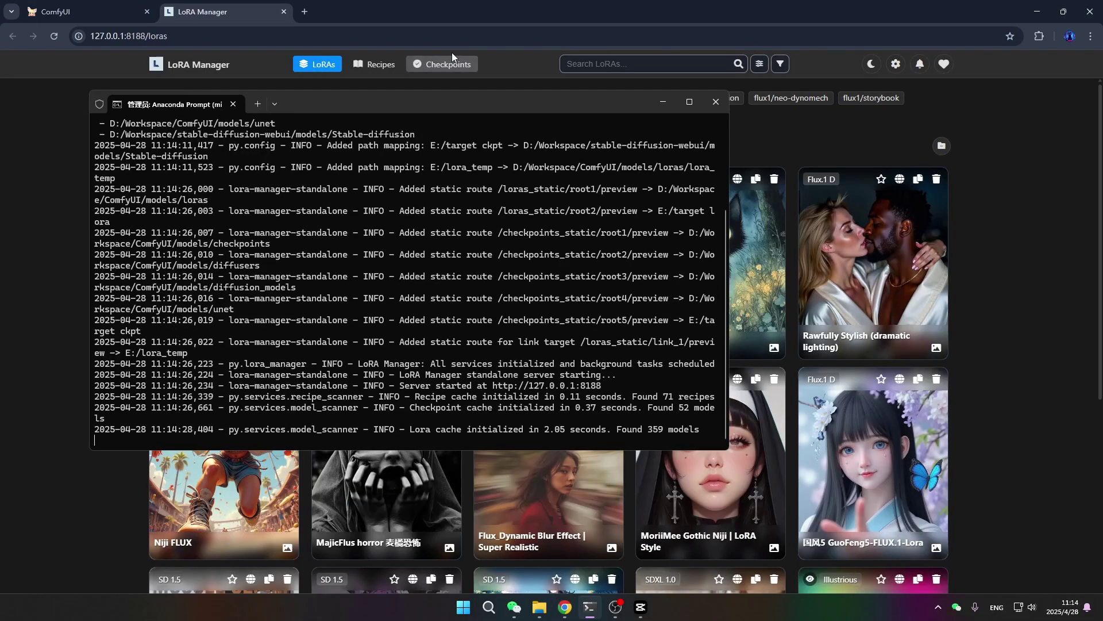
click(763, 81)
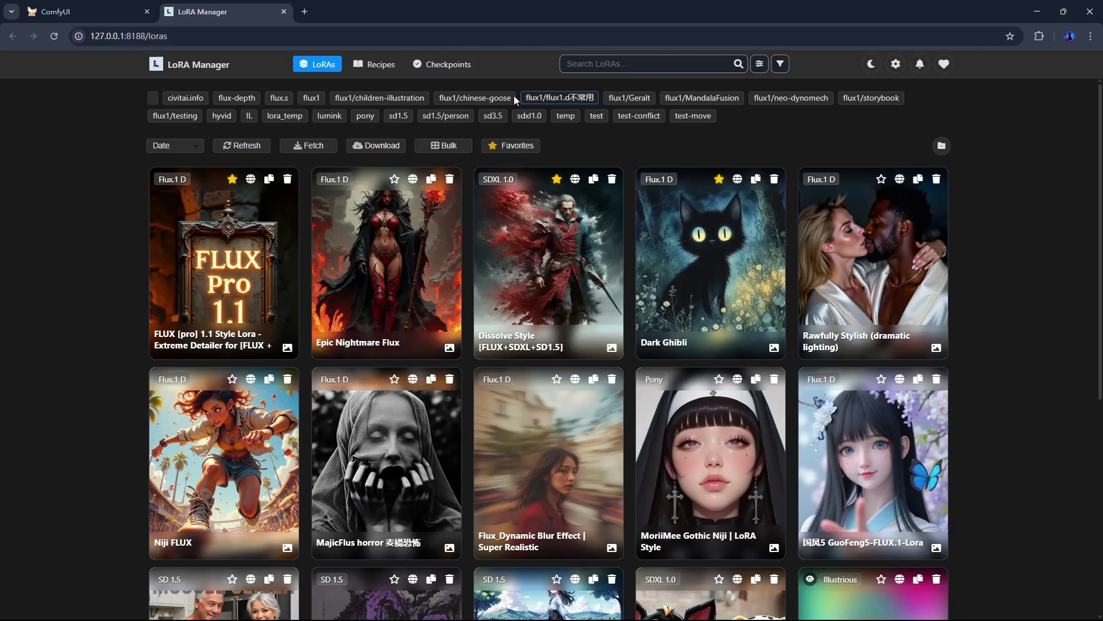
scroll(1077, 308, down, 3)
scroll(1076, 308, up, 3)
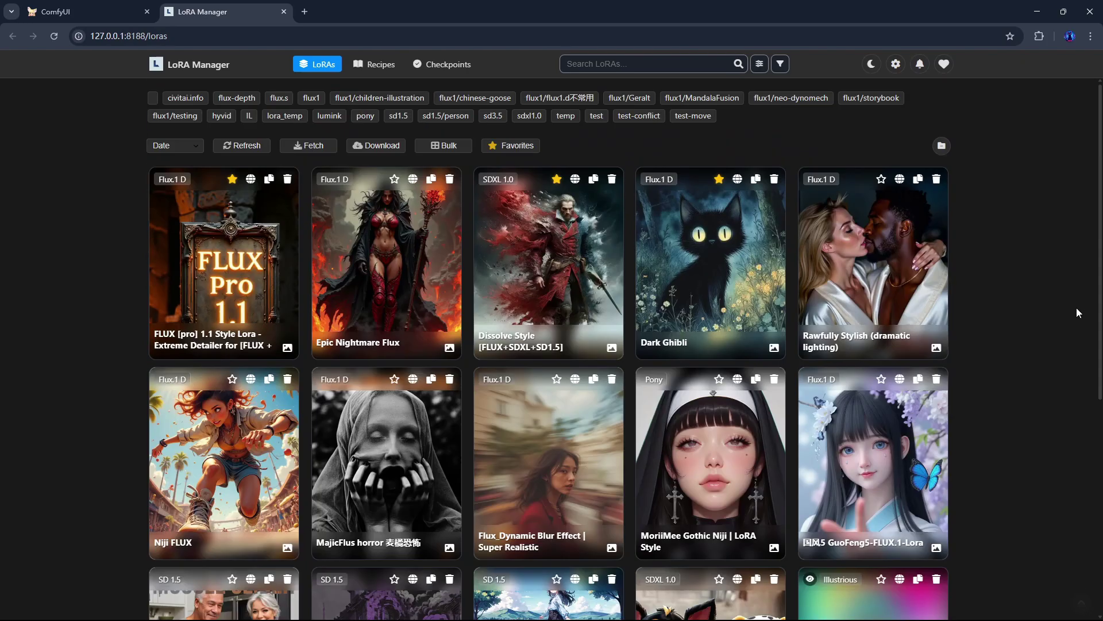
- View the Checkpoints and Recipes pages of the standalone LoRA Manager and return to the LoRAs page
click(447, 66)
click(374, 65)
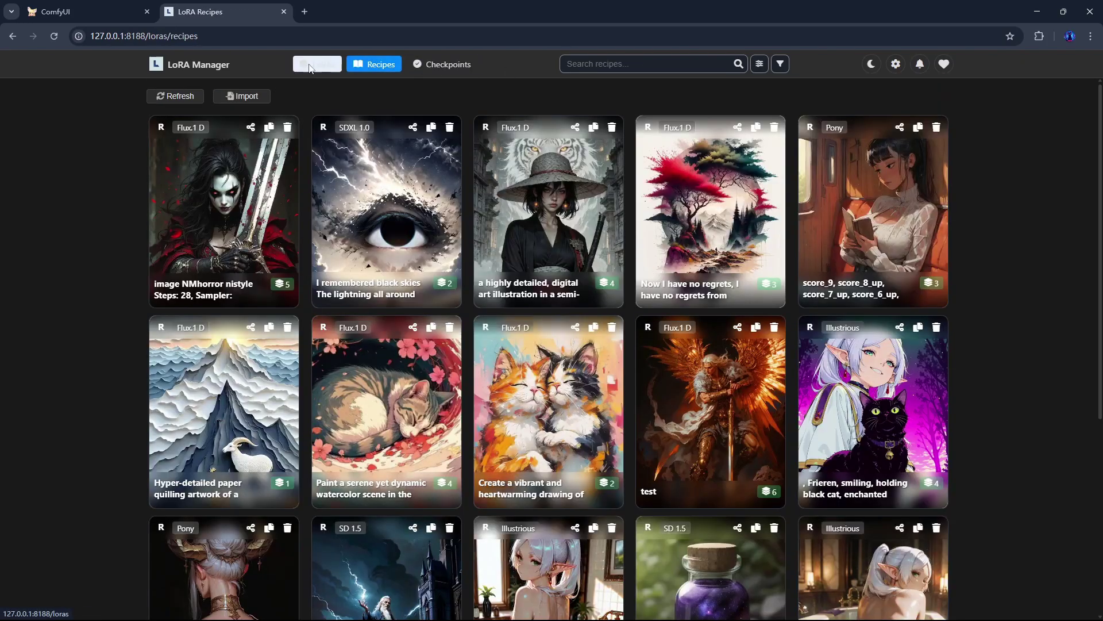
click(317, 64)
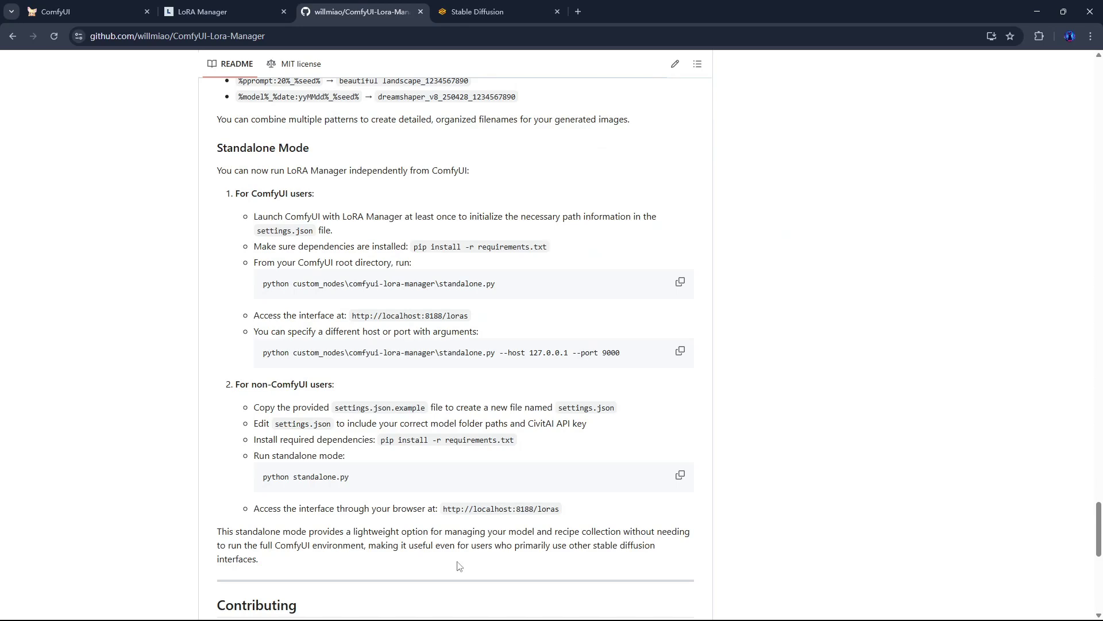
- Switch to VS Code and review the model folder paths in settings.json
click(544, 612)
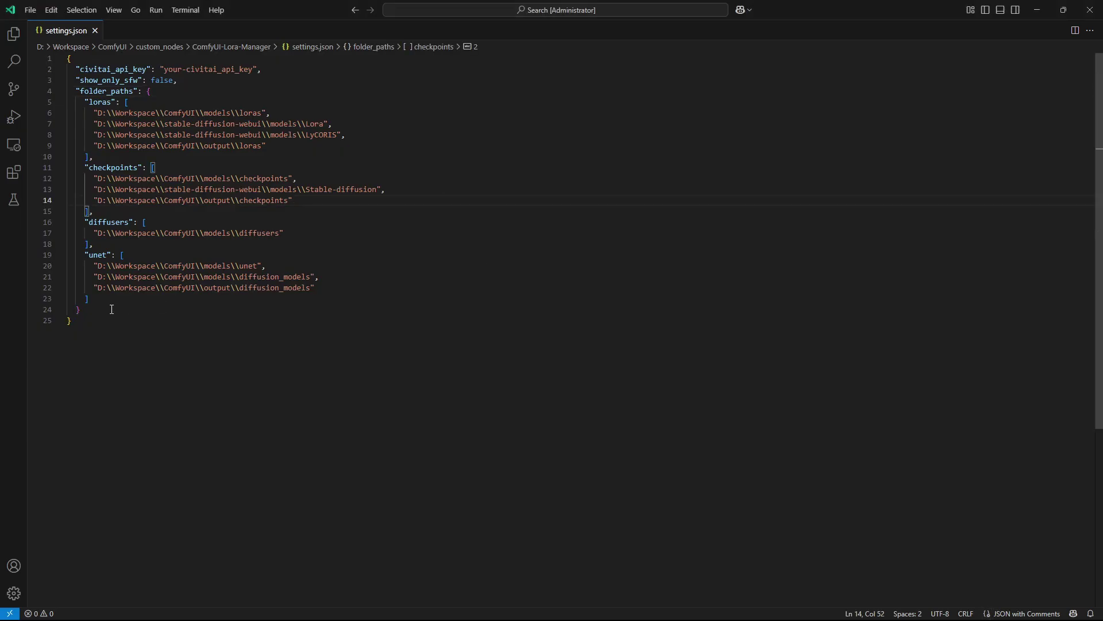
drag(113, 309, 177, 276)
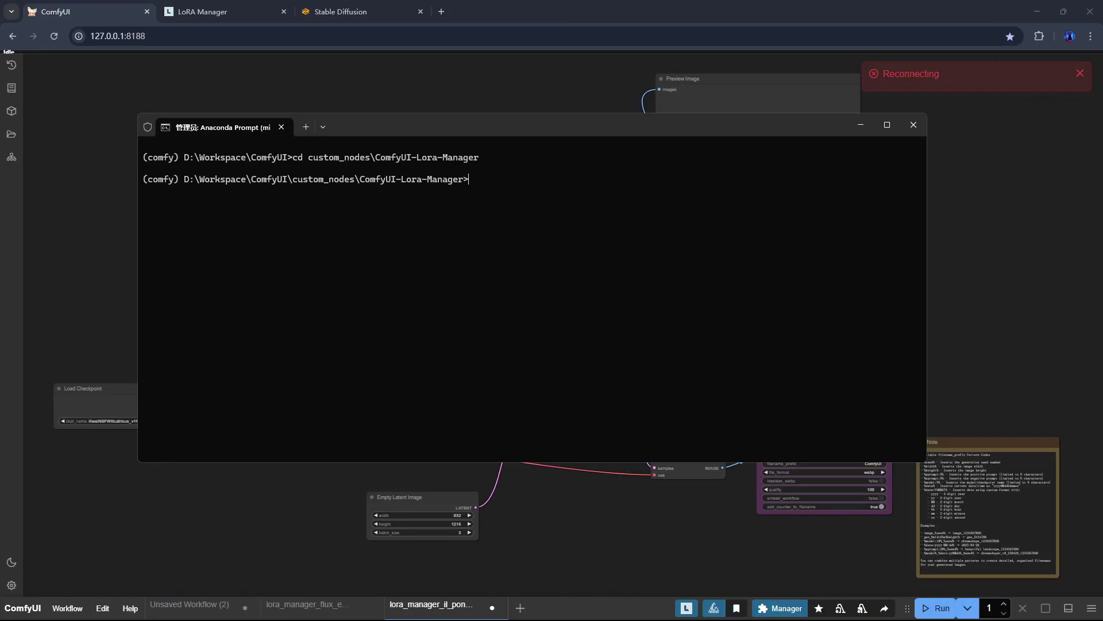
- Change the terminal's working directory to custom_nodes\ComfyUI-Lora-Manager
key(Return)
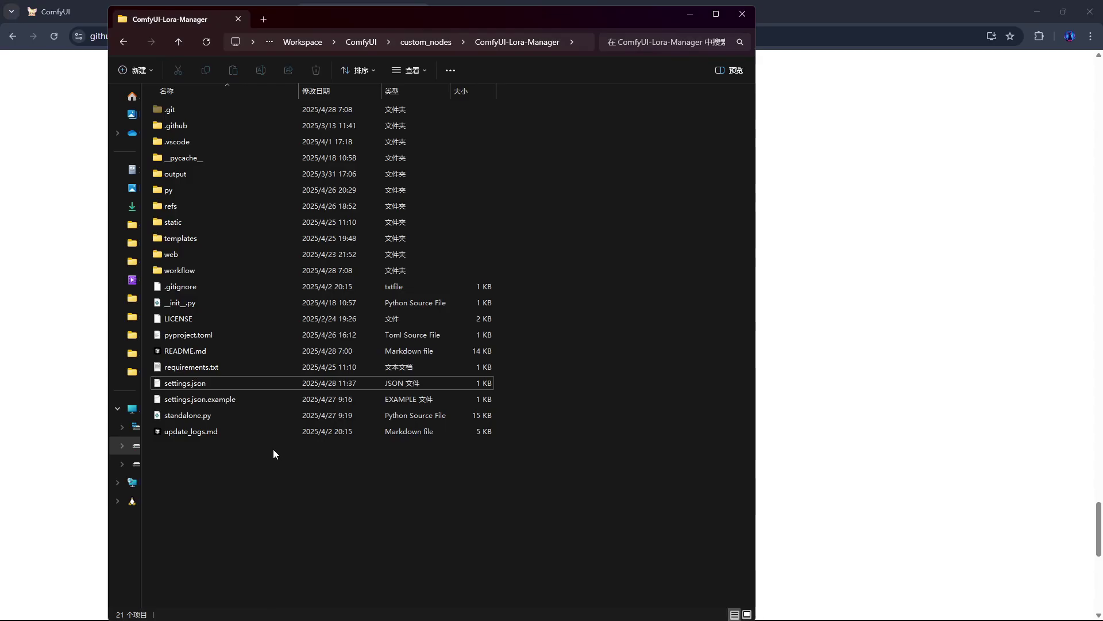
- Open settings.json.example in VS Code and examine its sample loras and checkpoints folder paths
click(254, 399)
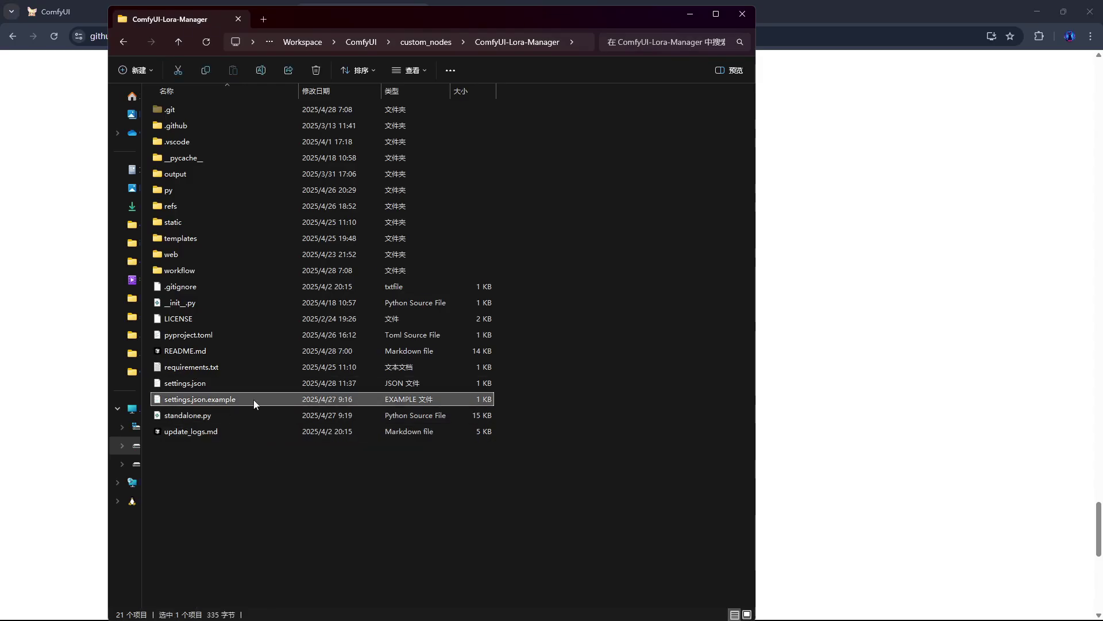
double_click(222, 398)
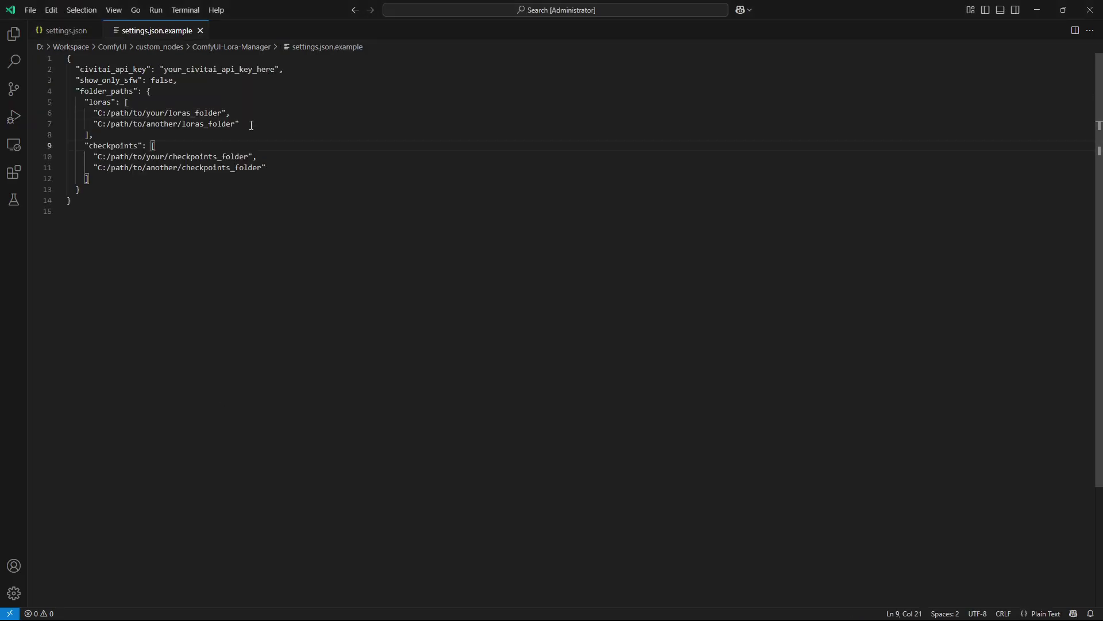
drag(251, 125, 154, 112)
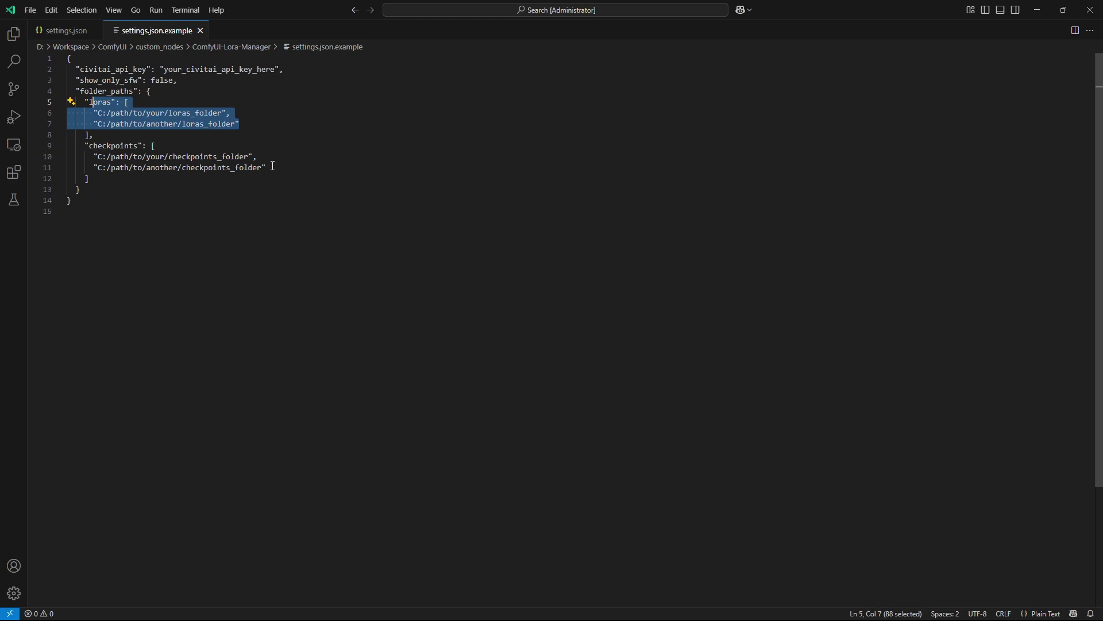
drag(273, 166, 93, 146)
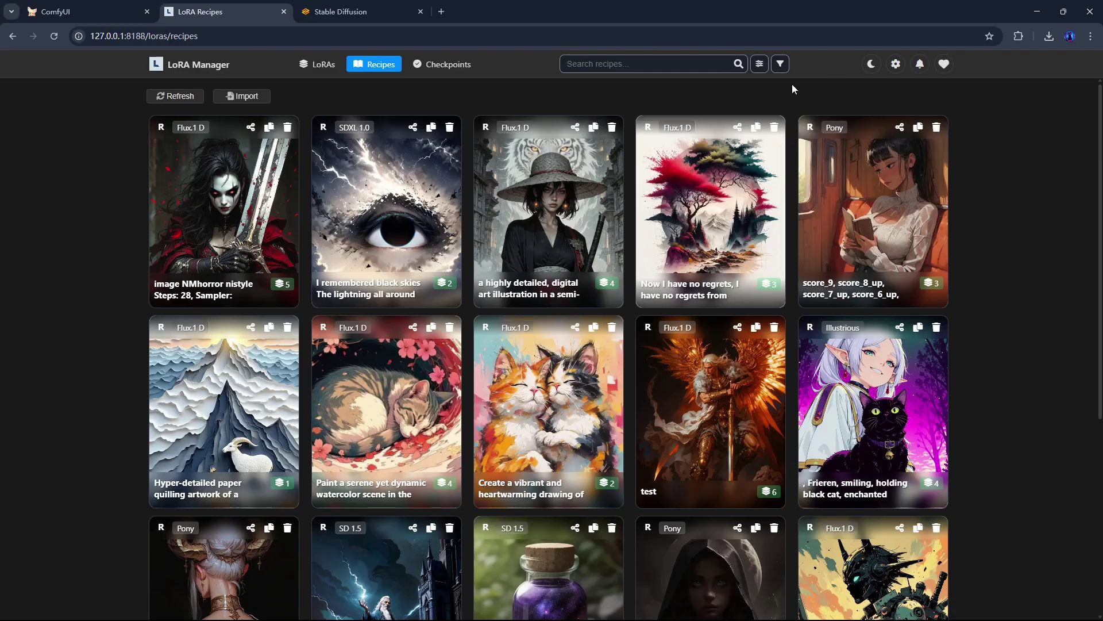
- Filter the recipes by the Illustrious base model and copy the LoRA syntax of the Frieren black cat recipe
click(780, 63)
click(690, 138)
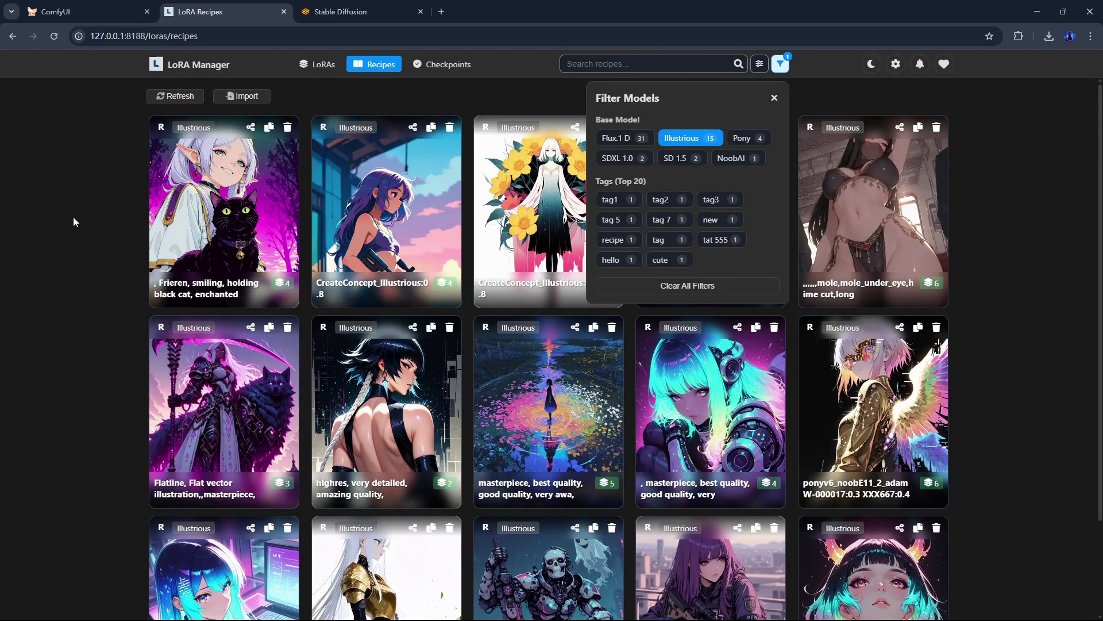
click(73, 222)
click(269, 127)
- Switch to Stable Diffusion WebUI, append the copied LoRA tags to the end of the positive prompt and generate the image
click(341, 12)
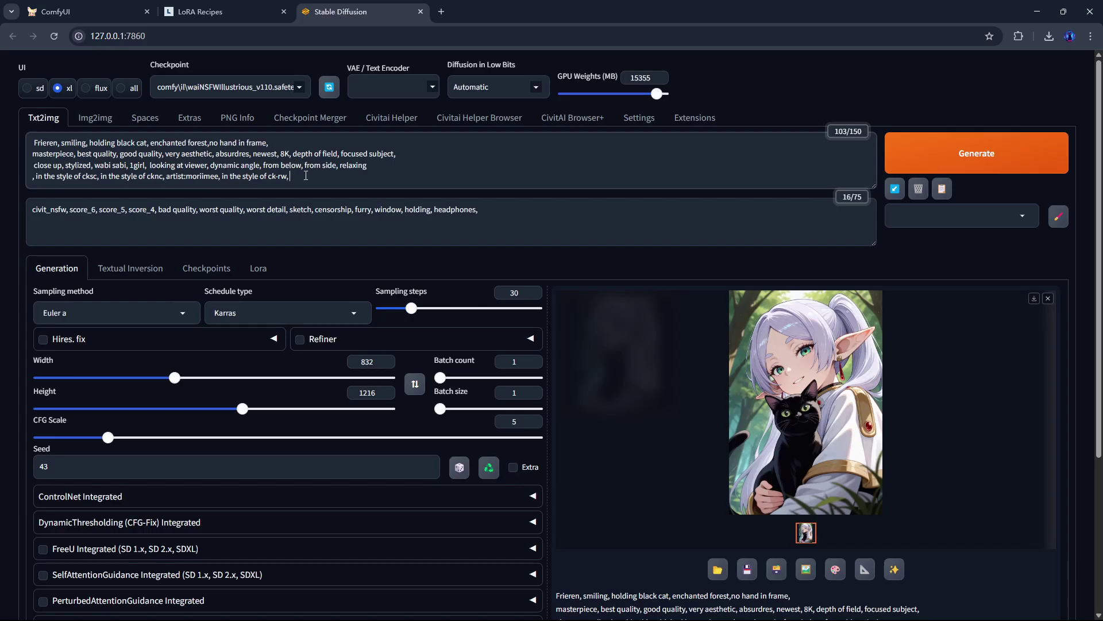
text(<lora:ck-shadow-circuit-IL-000012:0.78> <lora:ck-nc-cyberpunk-IL-000011:0.4> <lora:MoriiMee_Gothic_Niji_Style_Illustrious_r1:0.45> <lora:ck-neon-retrowave-IL-000012:0.8>)
click(977, 153)
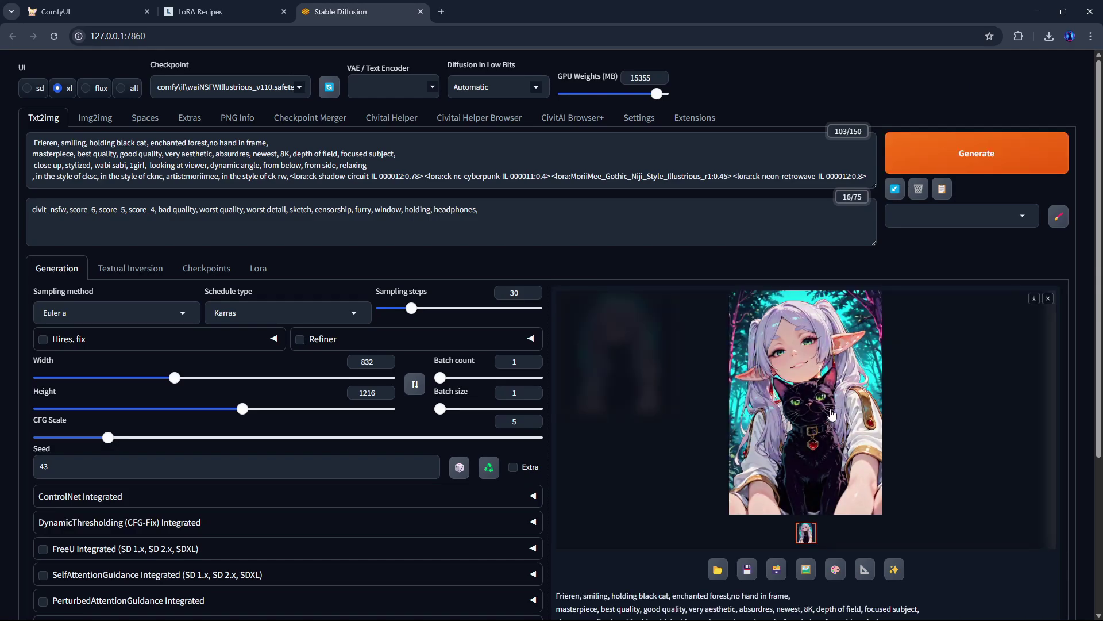
click(805, 402)
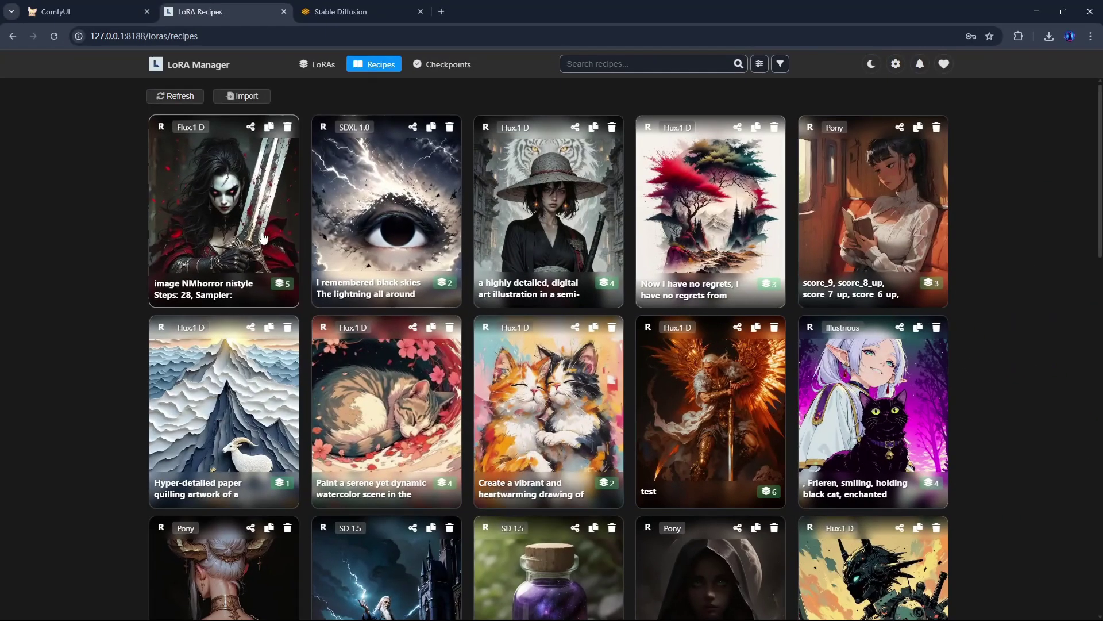
- Rename the "image NMhorror nistyle" recipe to "test" and enter a tag for it
click(241, 219)
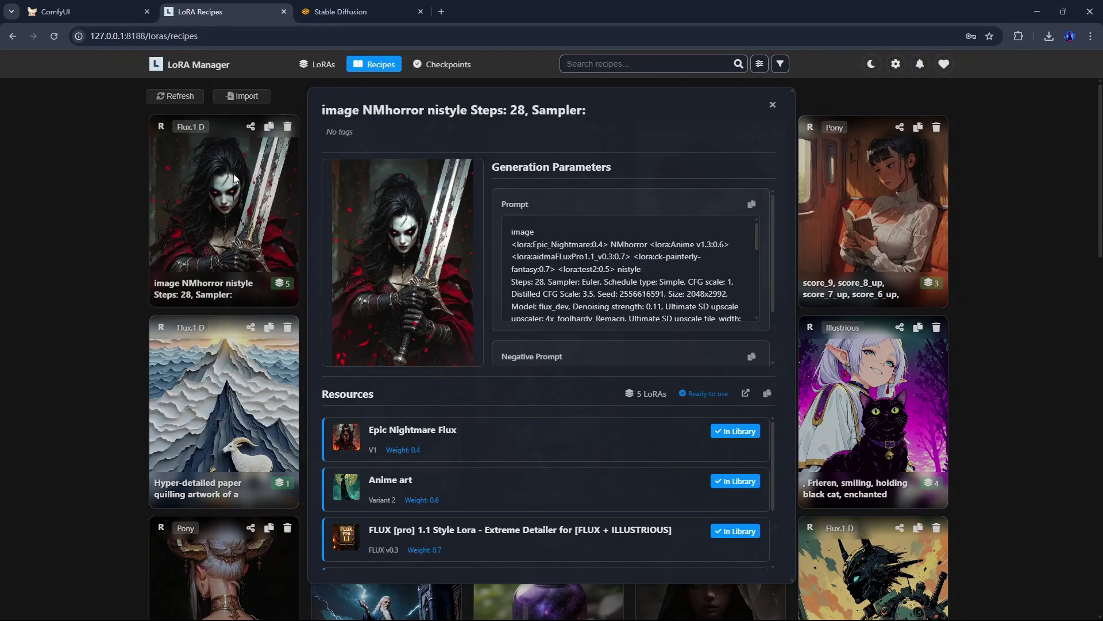
click(753, 110)
text(test)
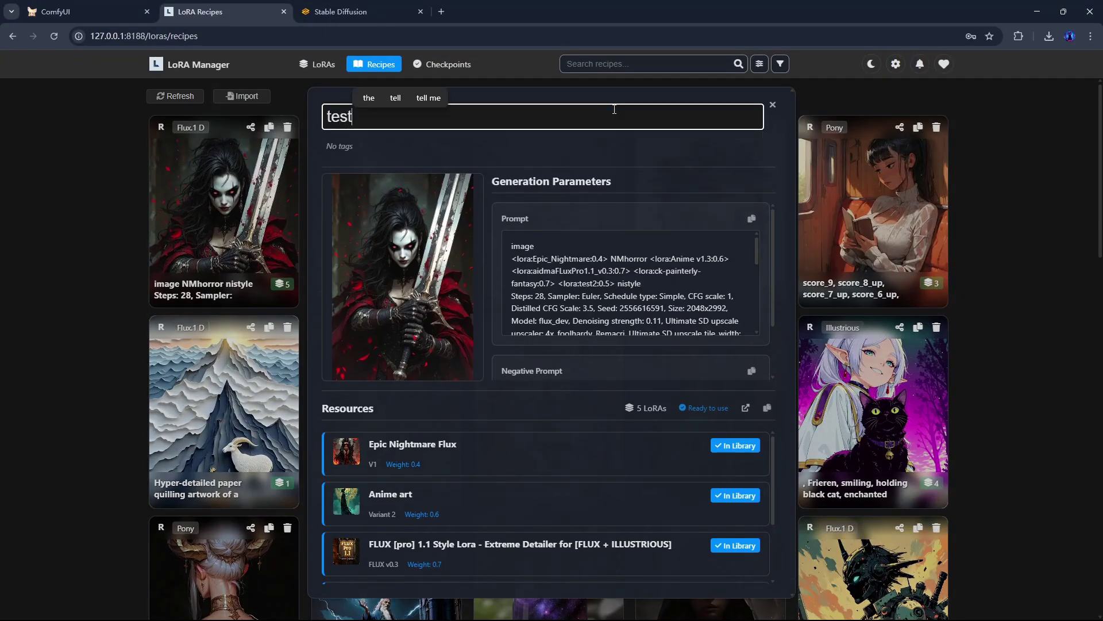
key(Return)
click(371, 132)
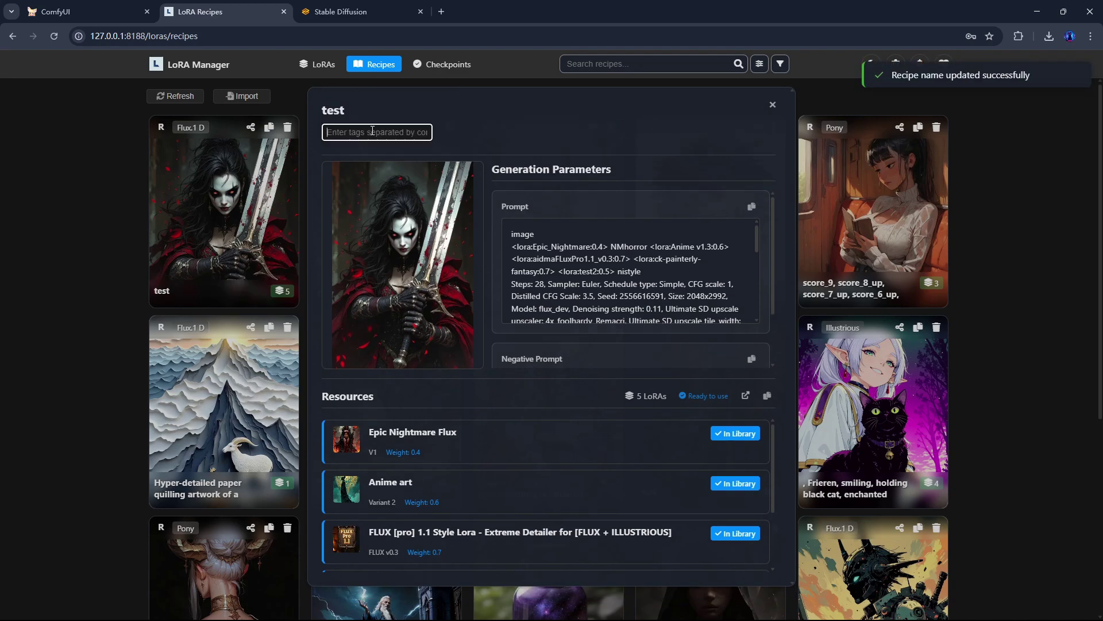
text(ta)
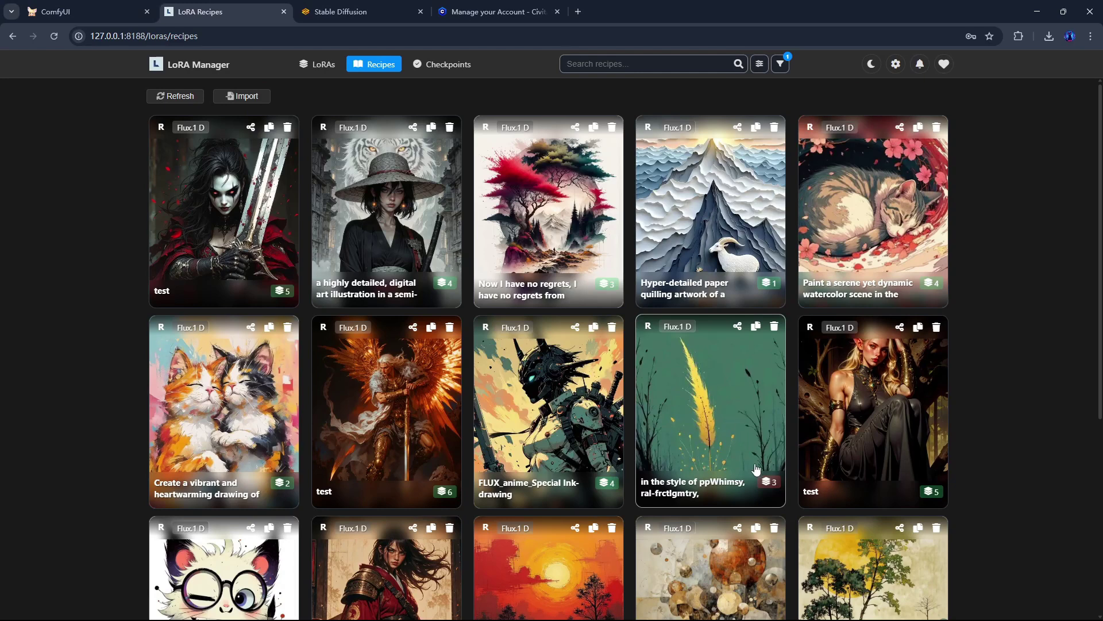
- Download the missing LoRA of the "in the style of ppWhimsy" recipe into a subfolder of D:/Workspace/stable-diffusion-webui/models/Lora
click(737, 411)
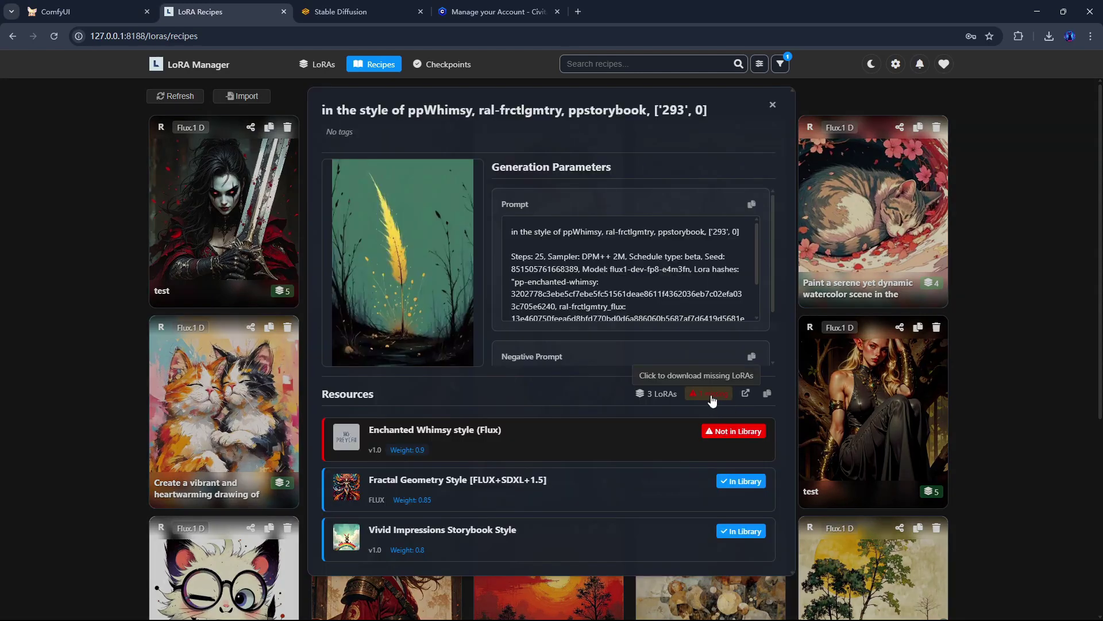
click(711, 396)
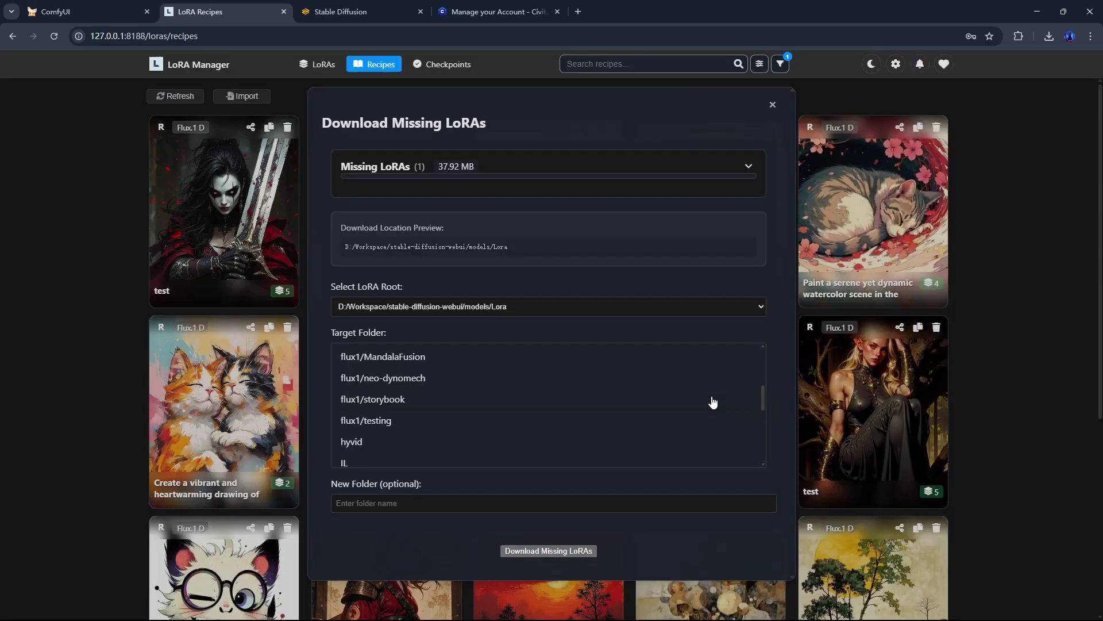
click(373, 385)
click(548, 550)
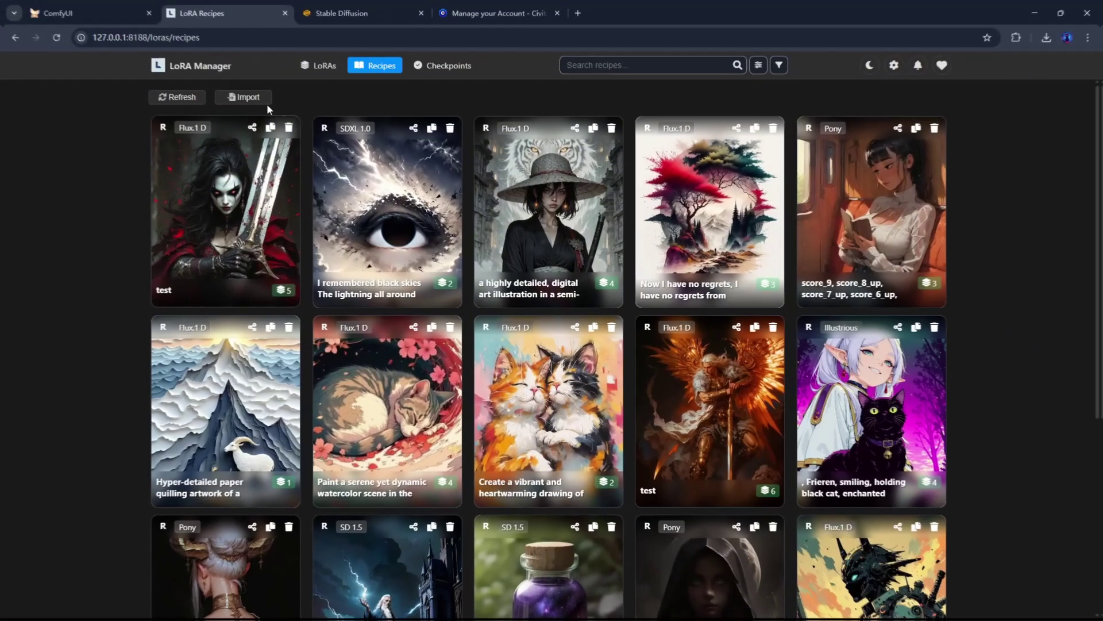
- Import a recipe from the elven warrior image file, review its LoRAs and save it under the suggested name
click(266, 104)
click(488, 227)
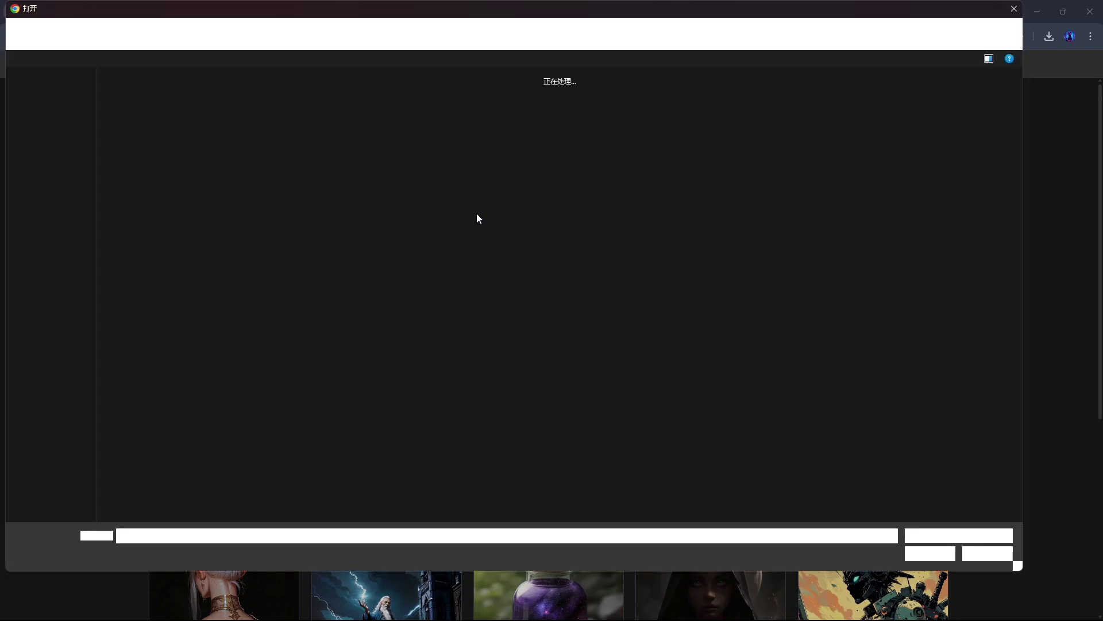
click(202, 151)
click(925, 553)
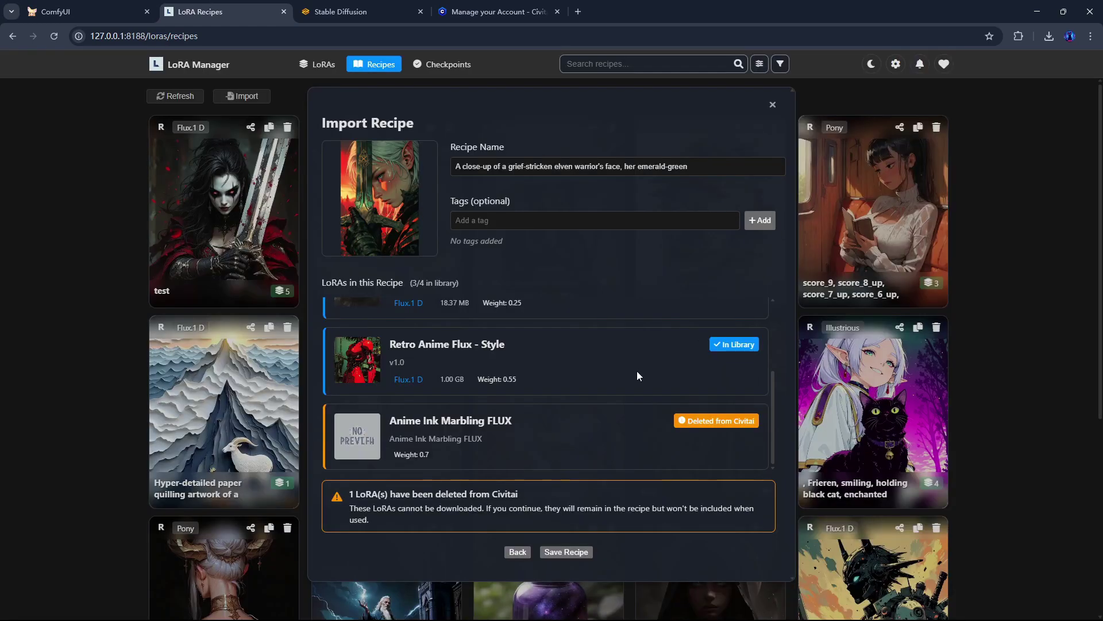
scroll(553, 425, up, 2)
scroll(563, 431, down, 2)
click(568, 552)
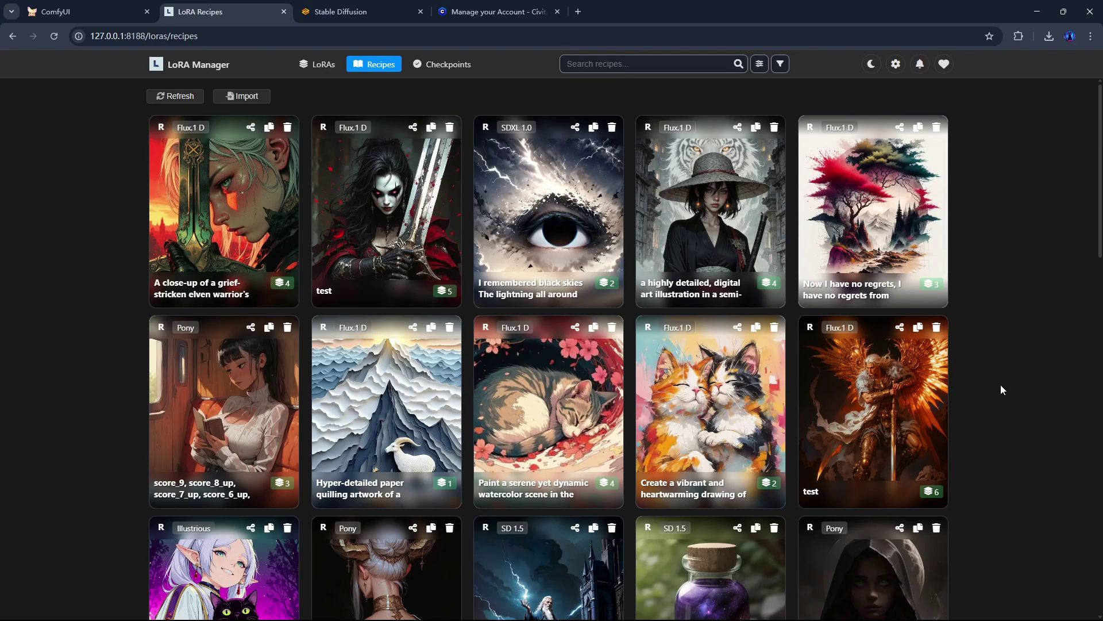
- Open the imported elven warrior recipe and check the library status of its LoRAs
click(240, 217)
scroll(741, 517, down, 2)
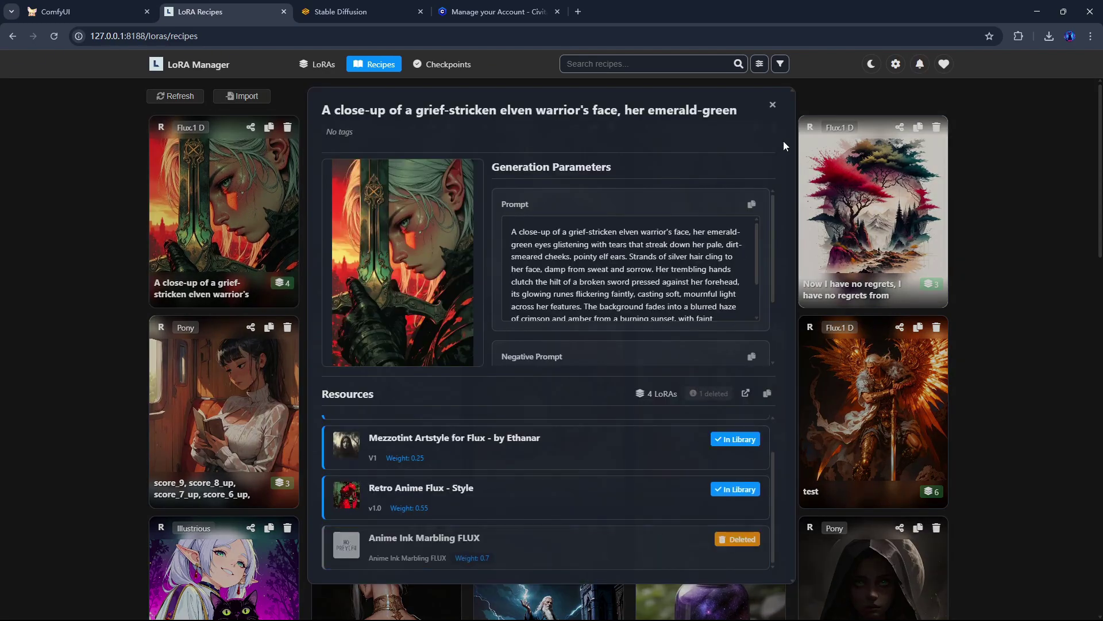
click(773, 105)
- Copy the Dark Ghibli LoRA syntax and use it to reconnect the deleted Anime Ink Marbling FLUX in the elven warrior recipe
click(313, 65)
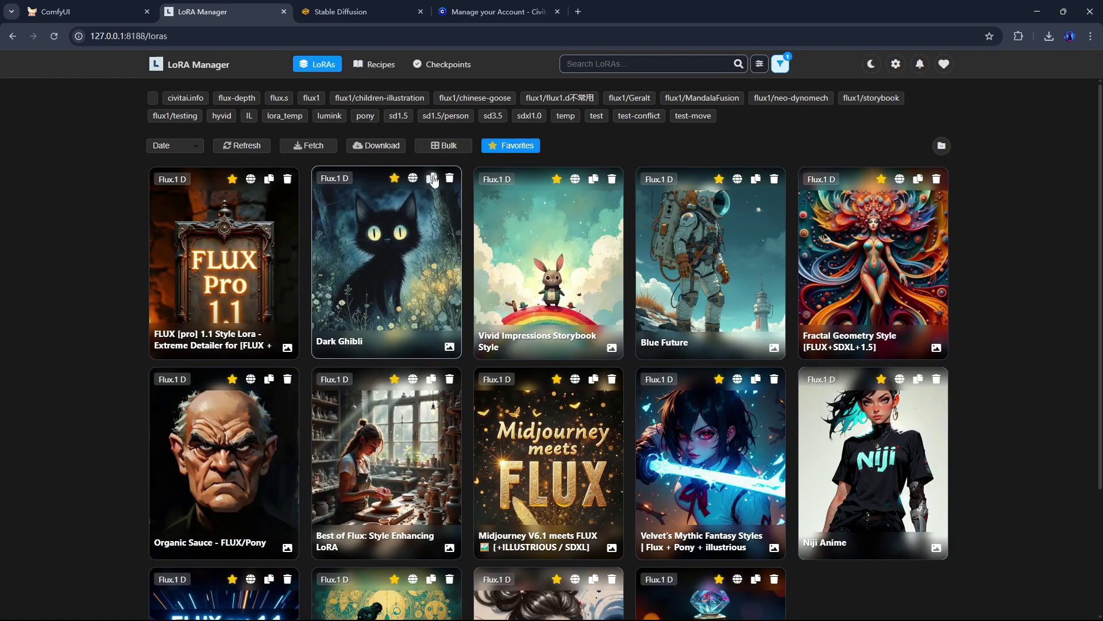
click(431, 178)
click(379, 65)
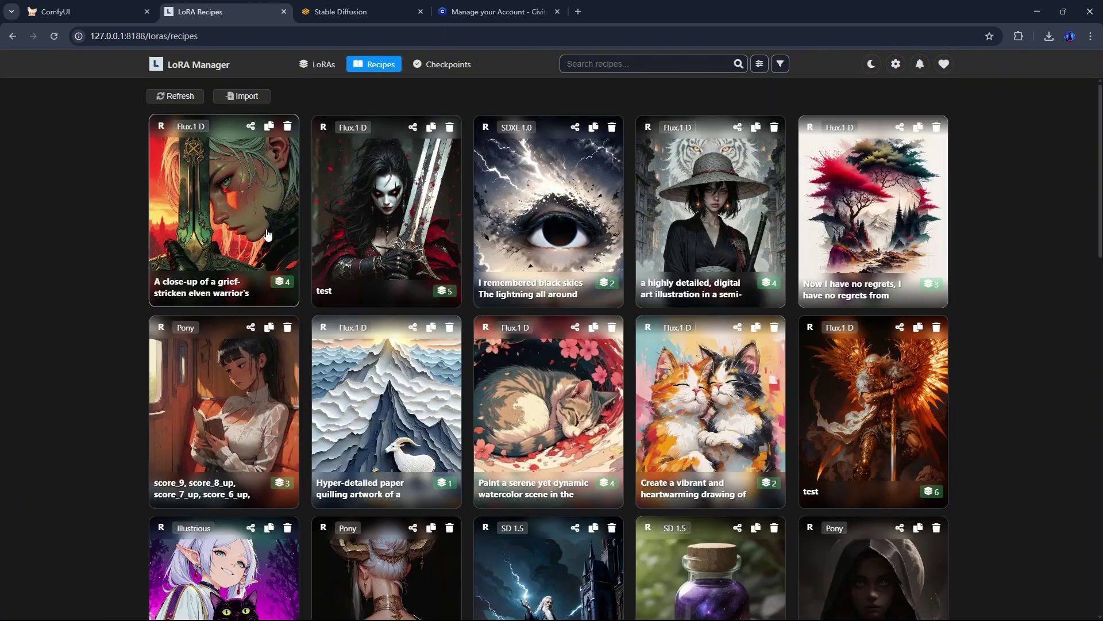
click(242, 217)
scroll(734, 539, down, 2)
click(734, 539)
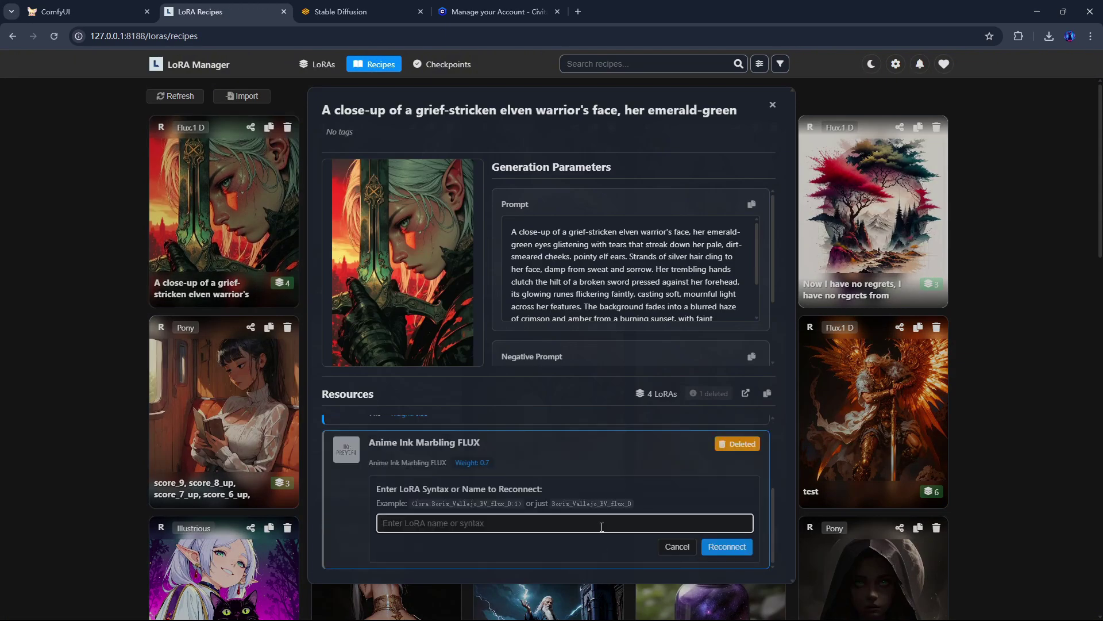
click(727, 547)
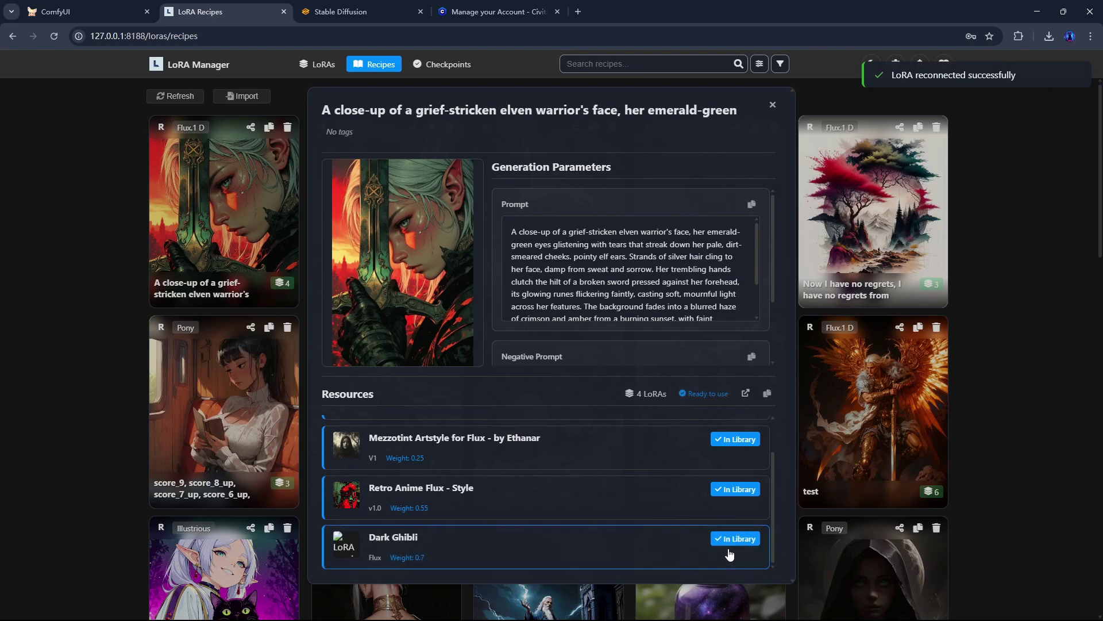
- Show the recipe's LoRAs in the library and view all recipes that use Retro Anime Flux - Style
click(747, 394)
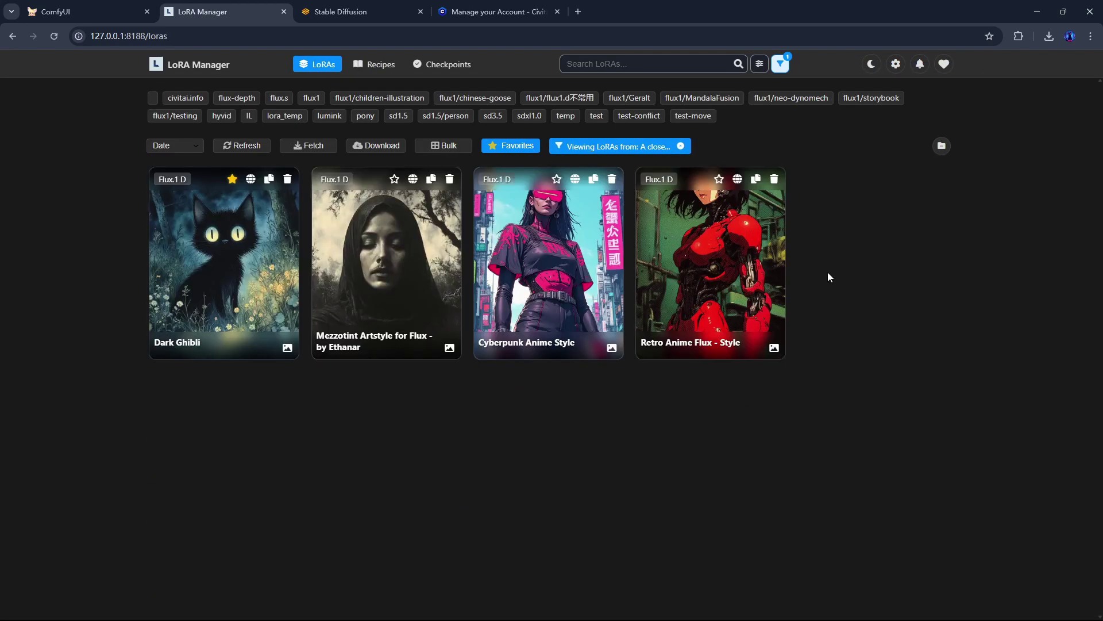
click(713, 256)
scroll(521, 393, down, 2)
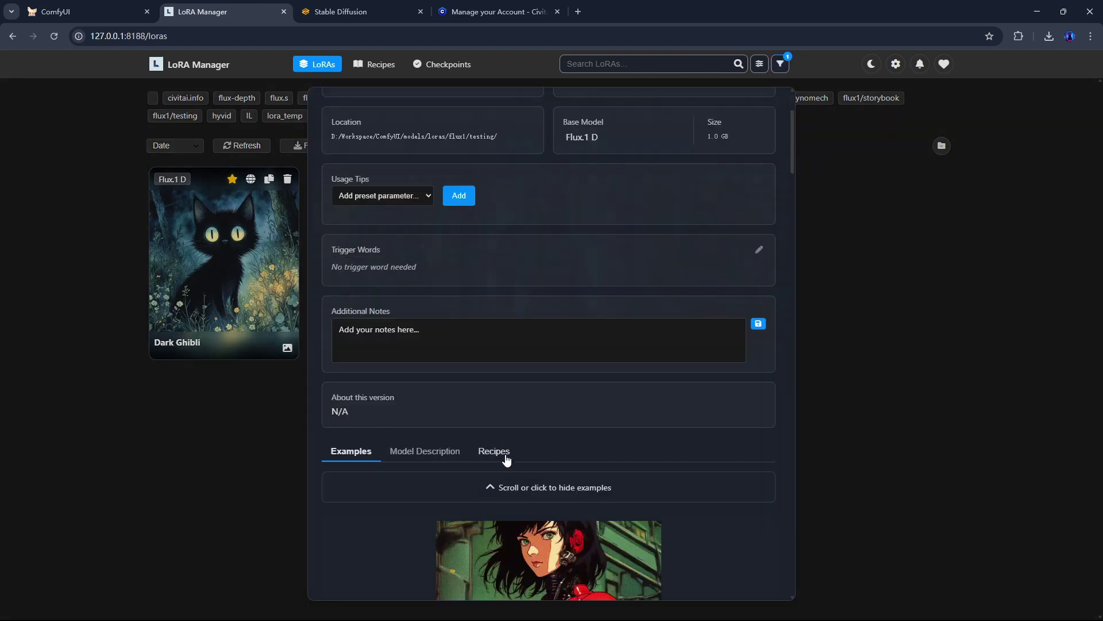
click(507, 452)
scroll(776, 463, down, 10)
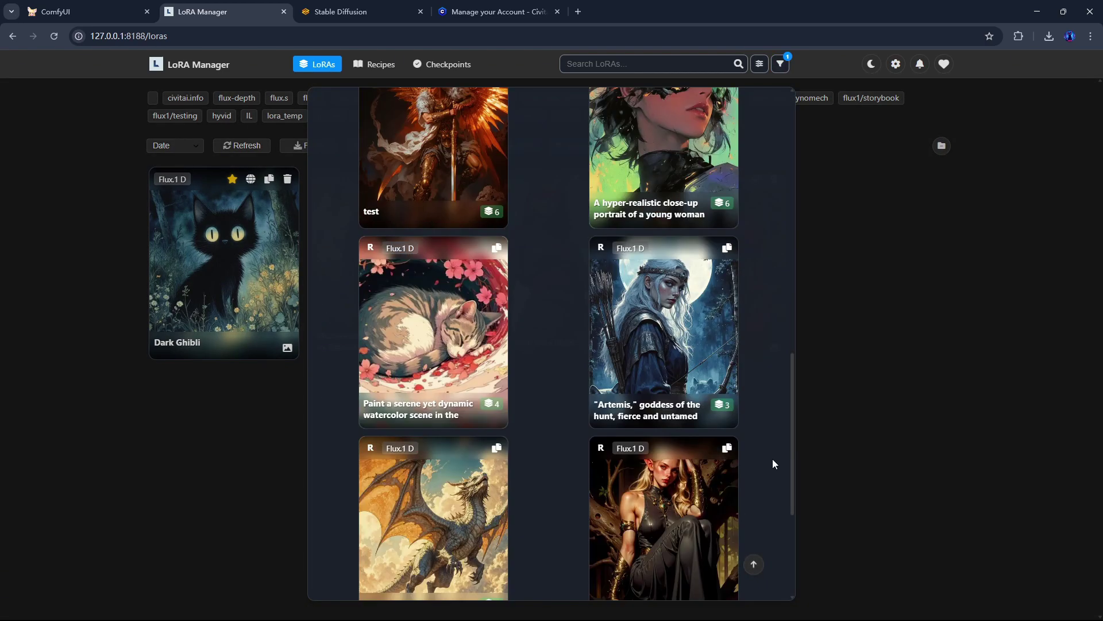
scroll(774, 463, up, 10)
click(365, 393)
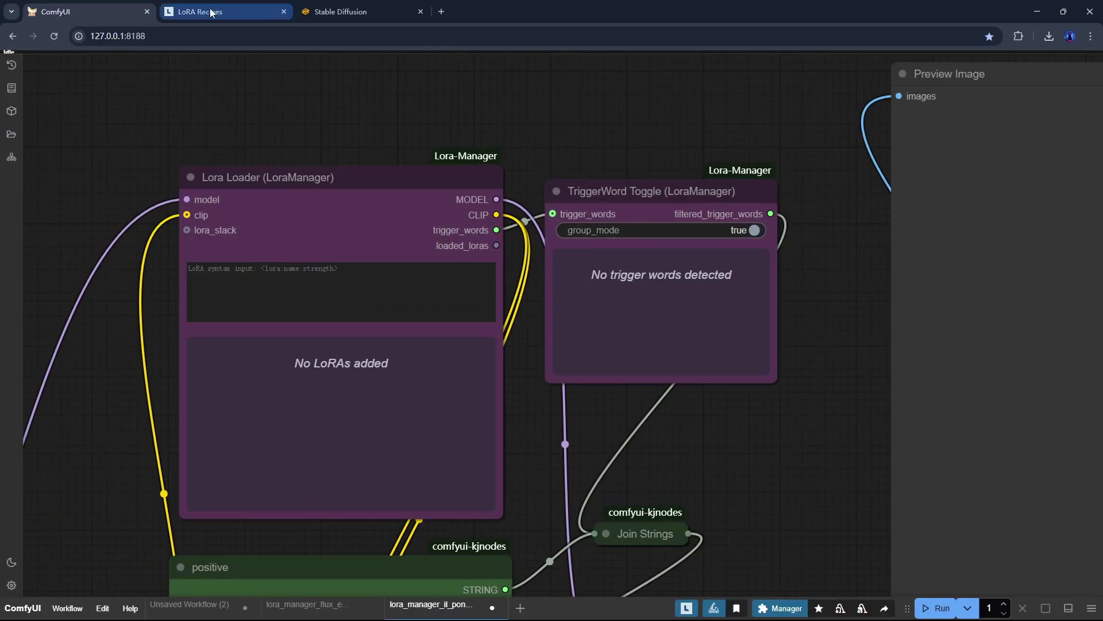
- Paste the elven warrior recipe's syntax into ComfyUI's Lora Loader and turn off the cyberpunk trigger word
click(211, 13)
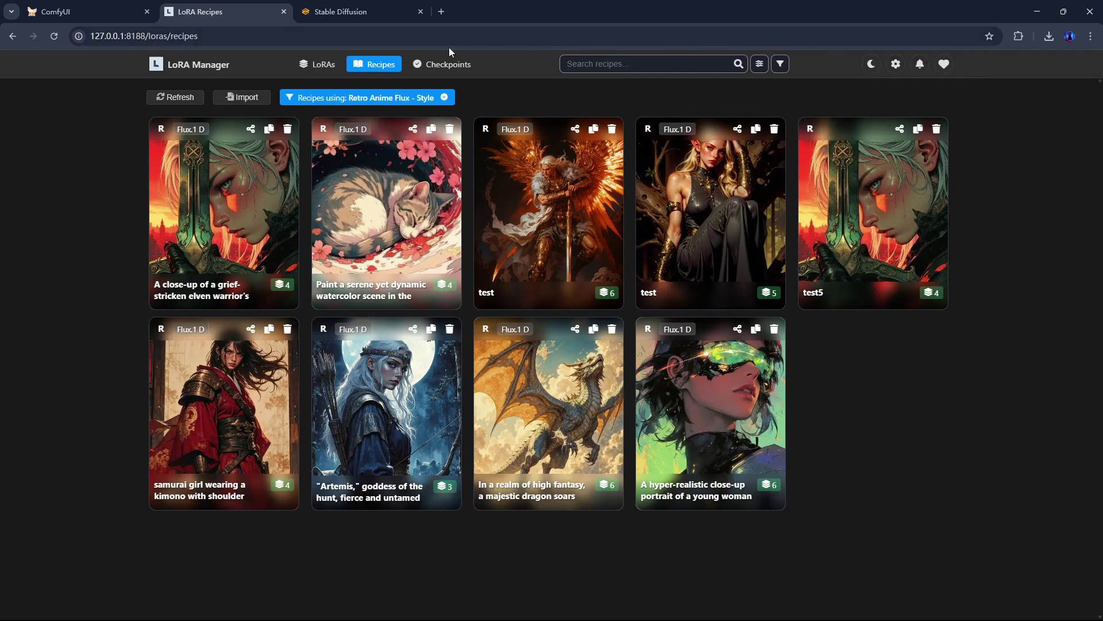
click(269, 129)
click(102, 17)
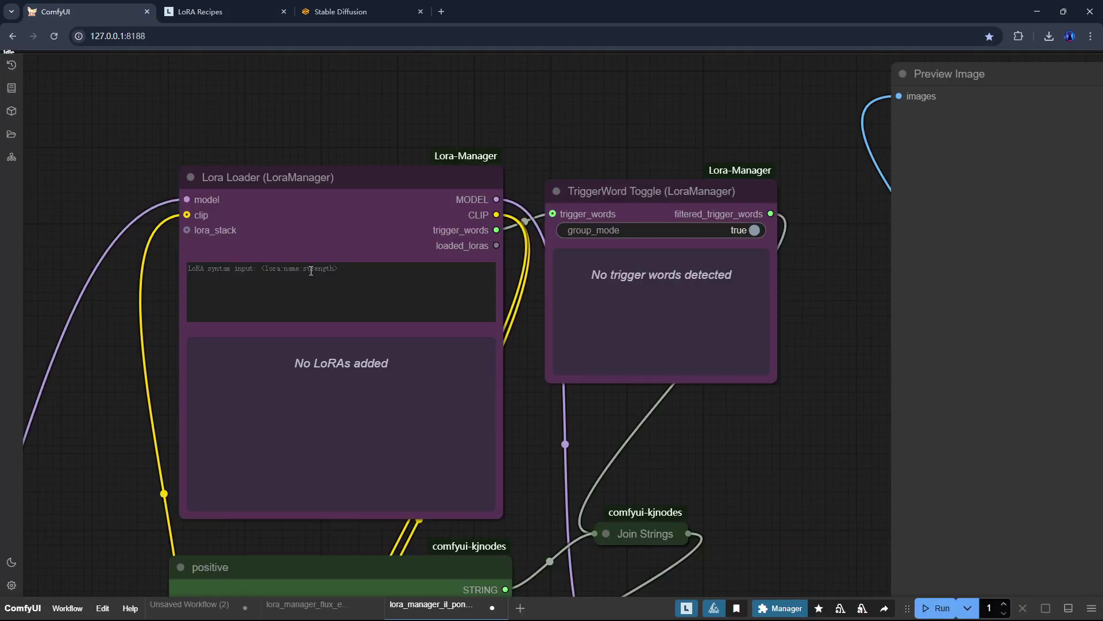
click(308, 290)
key(ctrl+v)
click(647, 267)
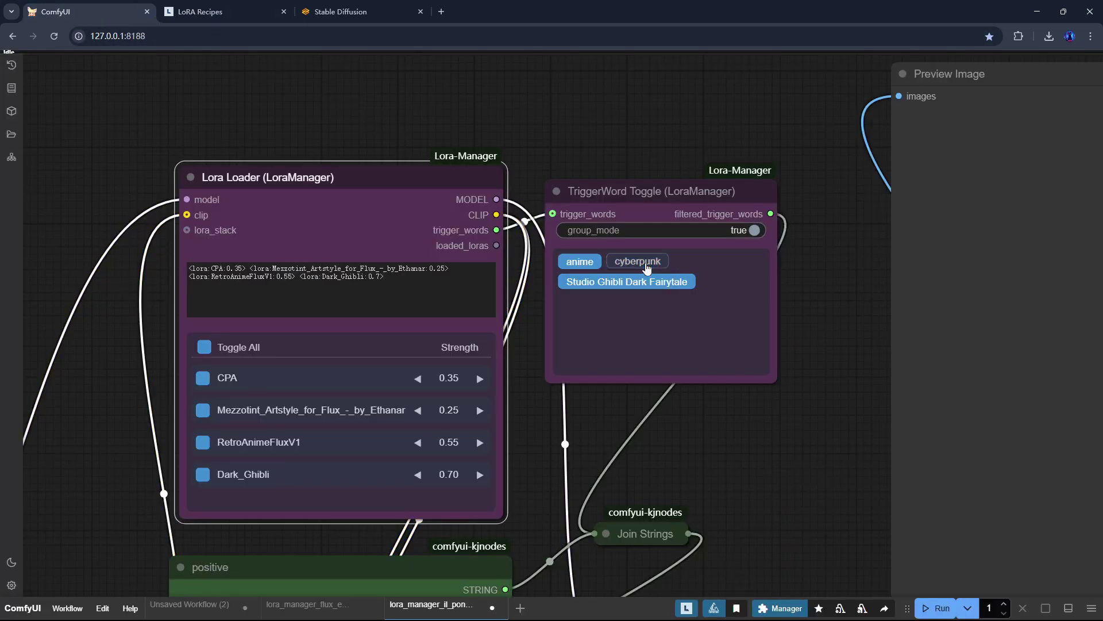
- Replace the Lora Loader's syntax with a copied recipe using FluxDFaeTasticDetails:0.45, CPA:0.35, RetroAnimeFluxV1:0.4 and Anime Art V3:0.65
click(198, 11)
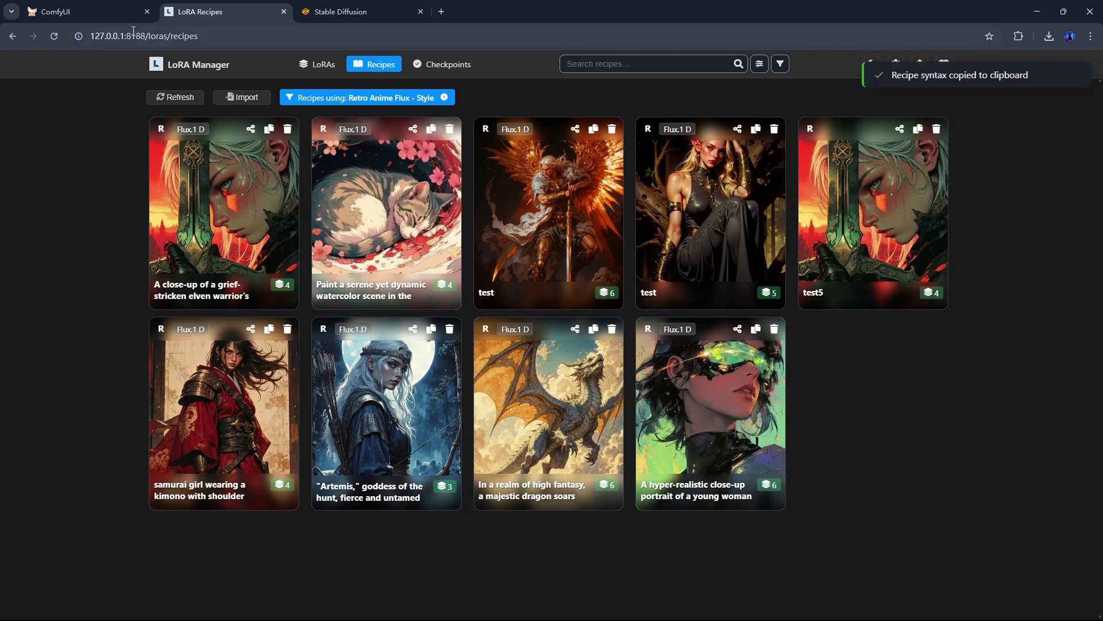
click(132, 12)
click(419, 312)
key(ctrl+a)
key(ctrl+v)
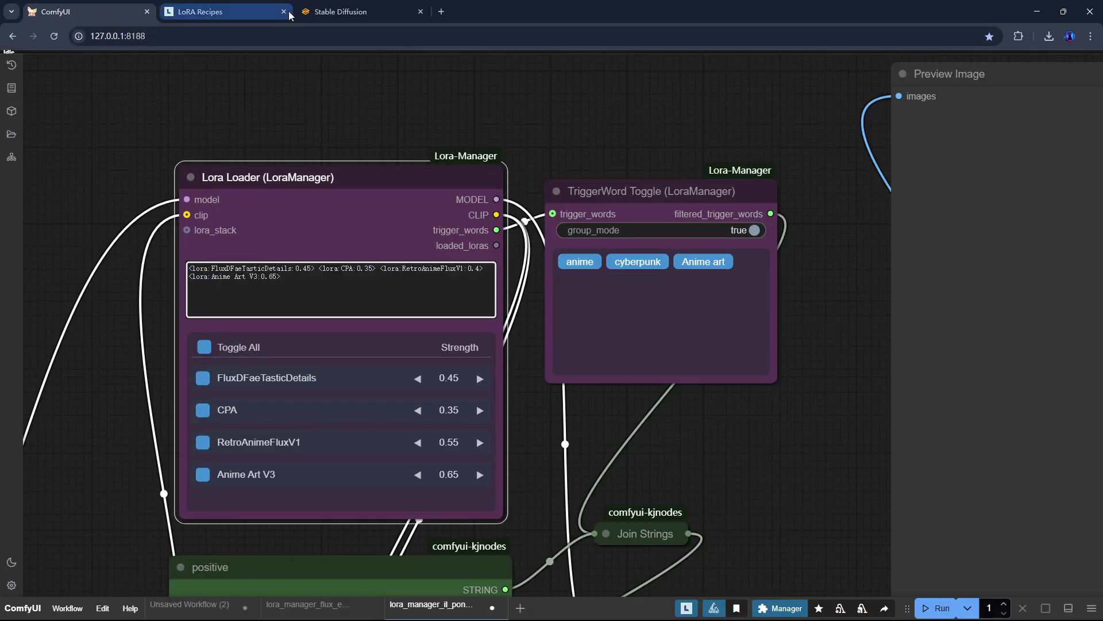
- Replace the Lora Loader's syntax with another recipe's six LoRAs, from flux dtmh:0.6 through niji_flux:0.5
click(236, 14)
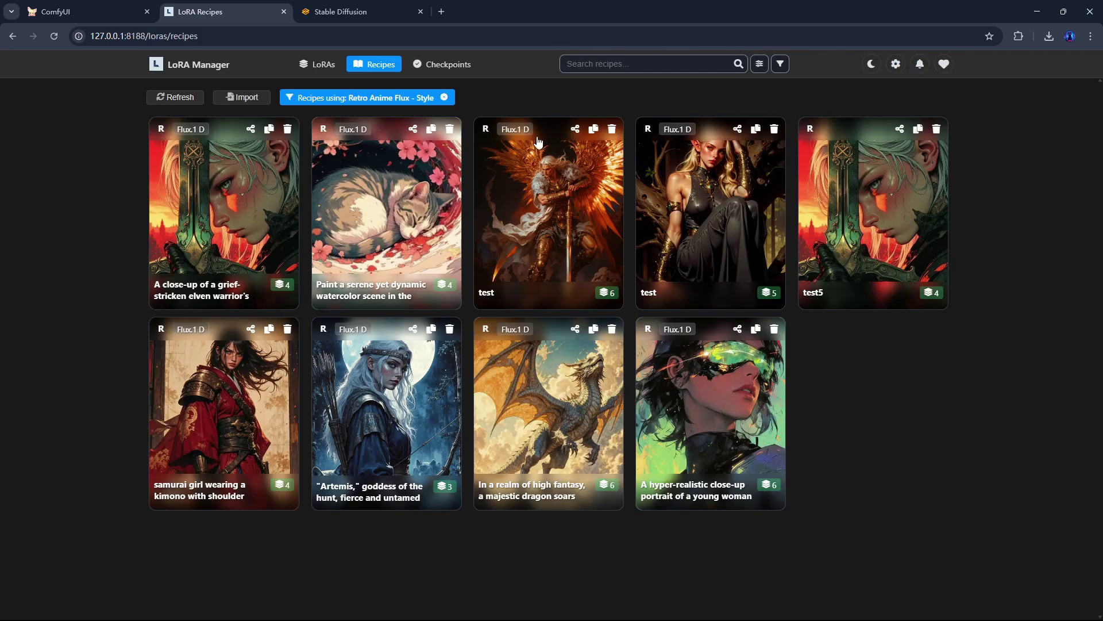
click(77, 13)
key(ctrl+a)
key(ctrl+v)
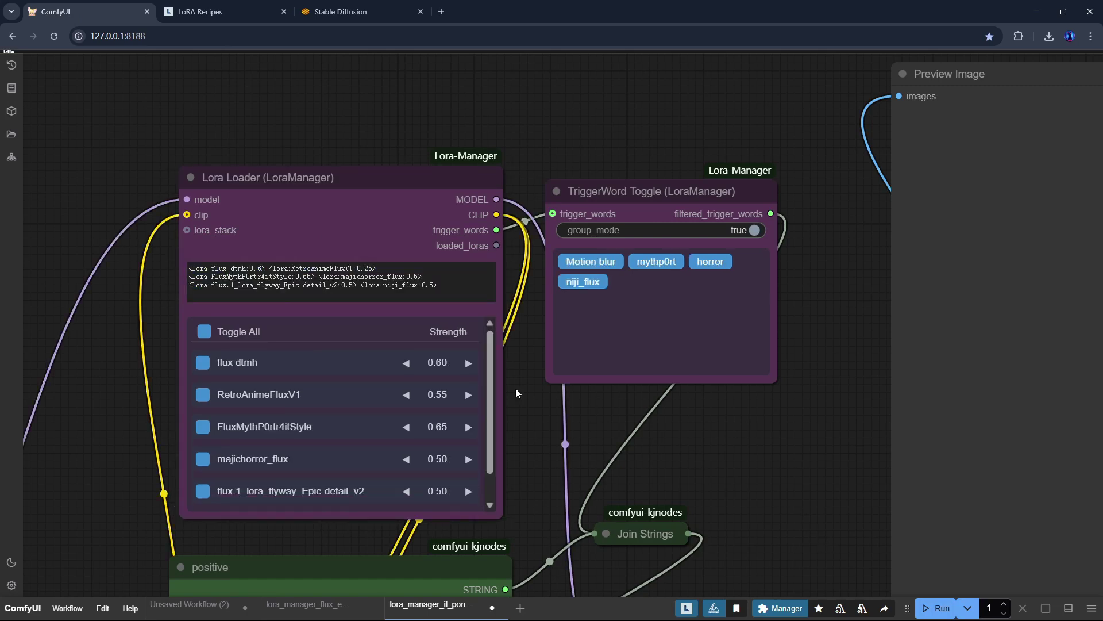
- Set the strength of flux dtmh to 0.66 and RetroAnimeFluxV1 to 0.33, and adjust FluxMythP0rtr4itStyle's strength
mouse_move(334, 371)
drag(332, 365, 305, 364)
drag(365, 394, 264, 394)
drag(339, 426, 193, 428)
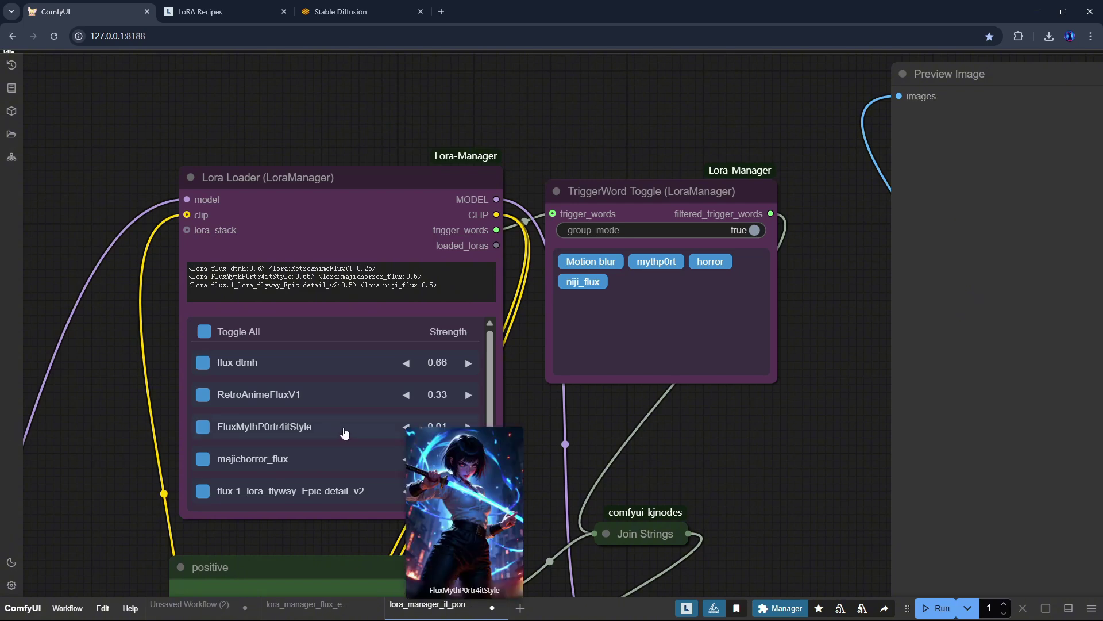
- Lower the strength of FluxMythP0rtr4itStyle in the Lora Loader
drag(345, 434, 185, 427)
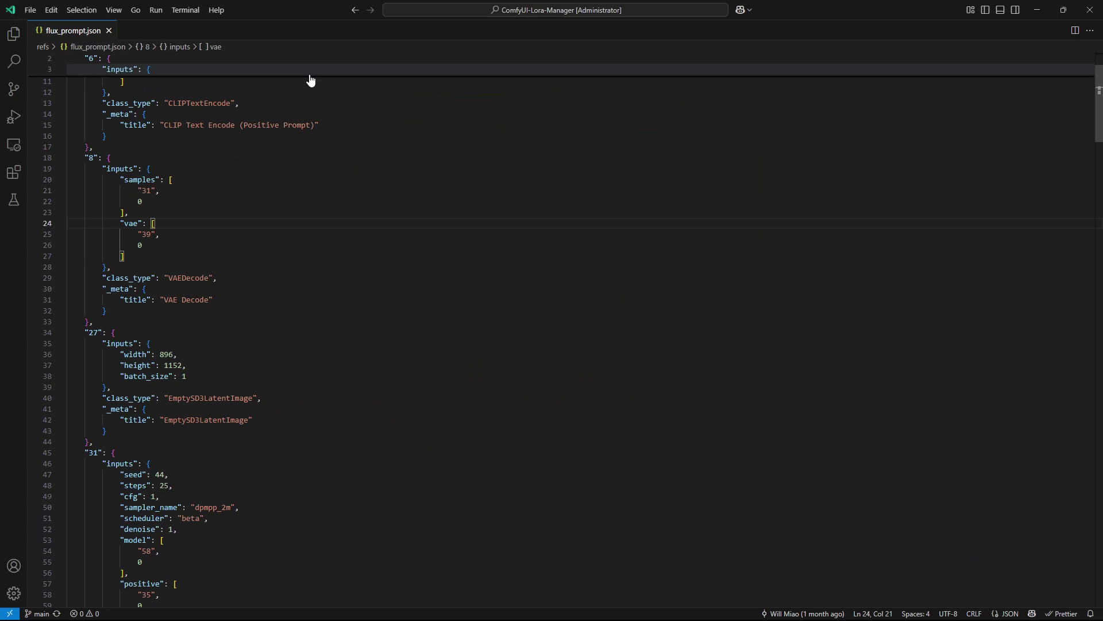
- Examine the node definitions in flux_prompt.json, down through the Lora Loader and TriggerWord Toggle entries
scroll(468, 244, down, 13)
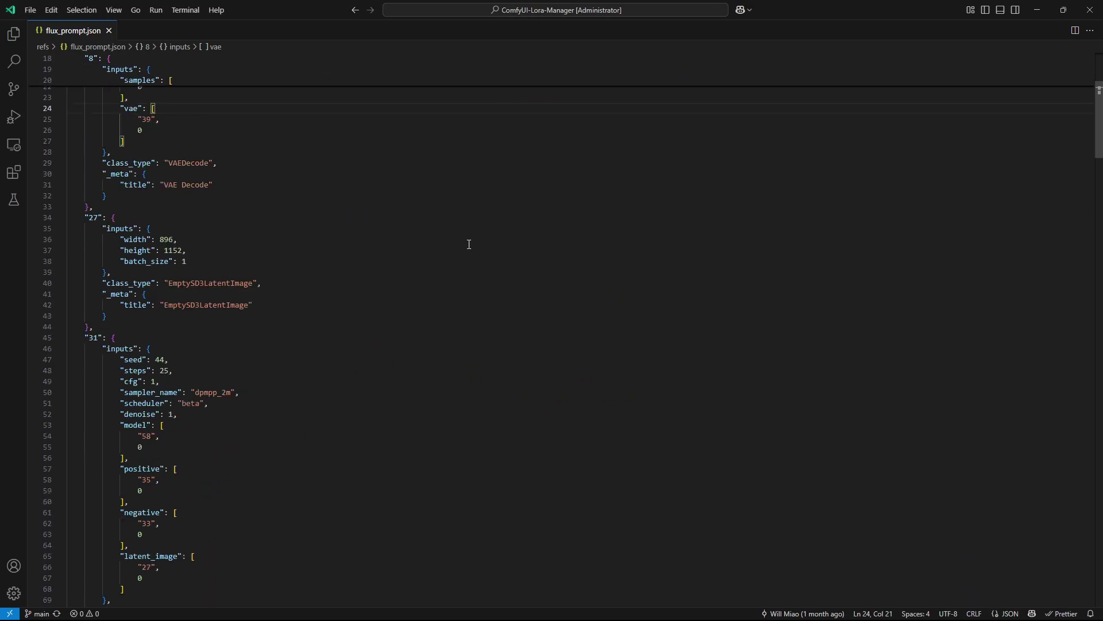
scroll(471, 283, down, 20)
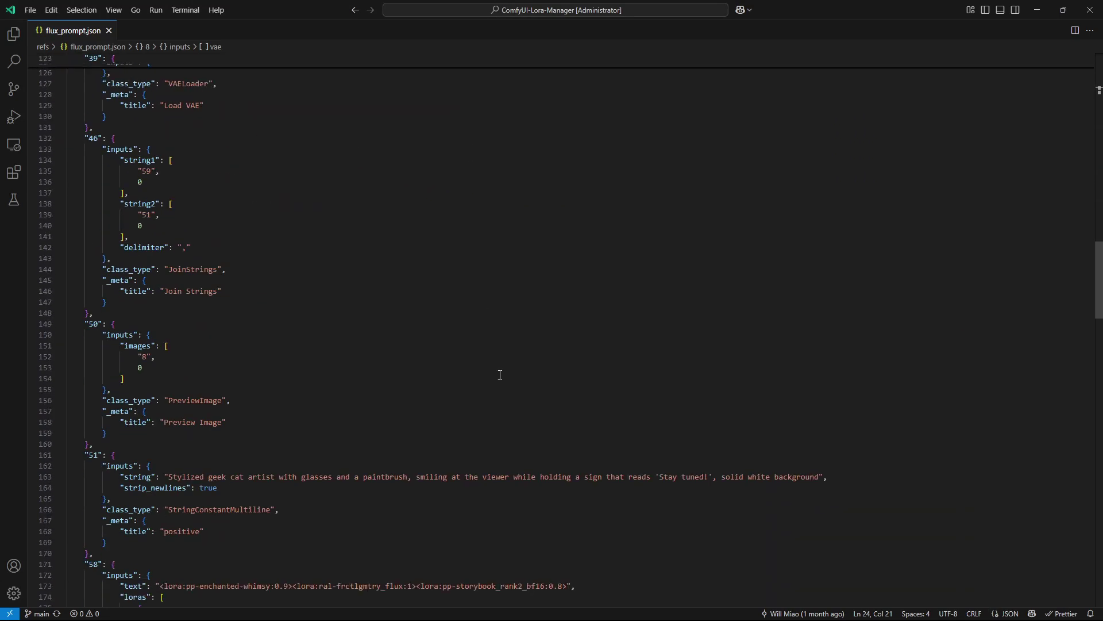
scroll(502, 404, down, 20)
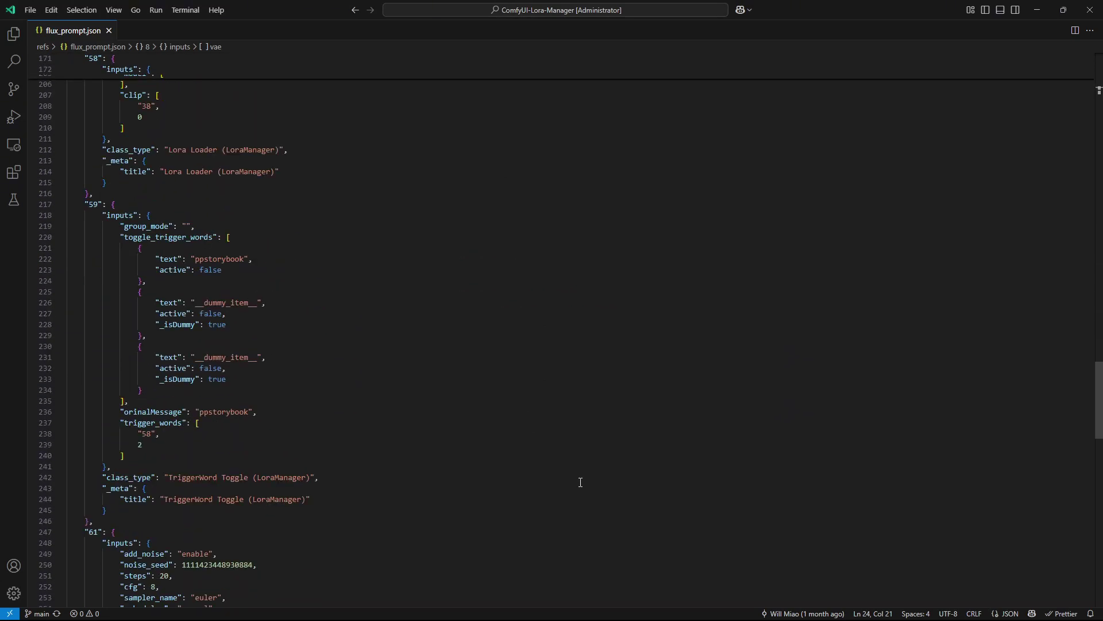
scroll(589, 490, down, 15)
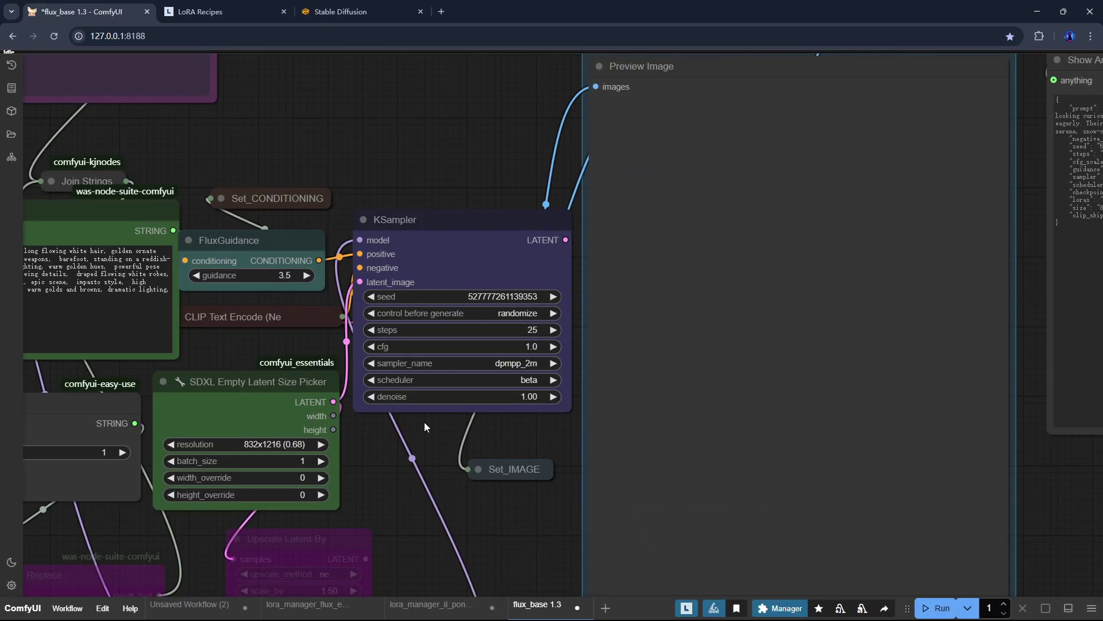
- Save the flux_base 1.3 workflow's Lora Loader setup with the Paper_Quilling_And_Layered_Paper_Style LoRA as a recipe
scroll(424, 422, down, 10)
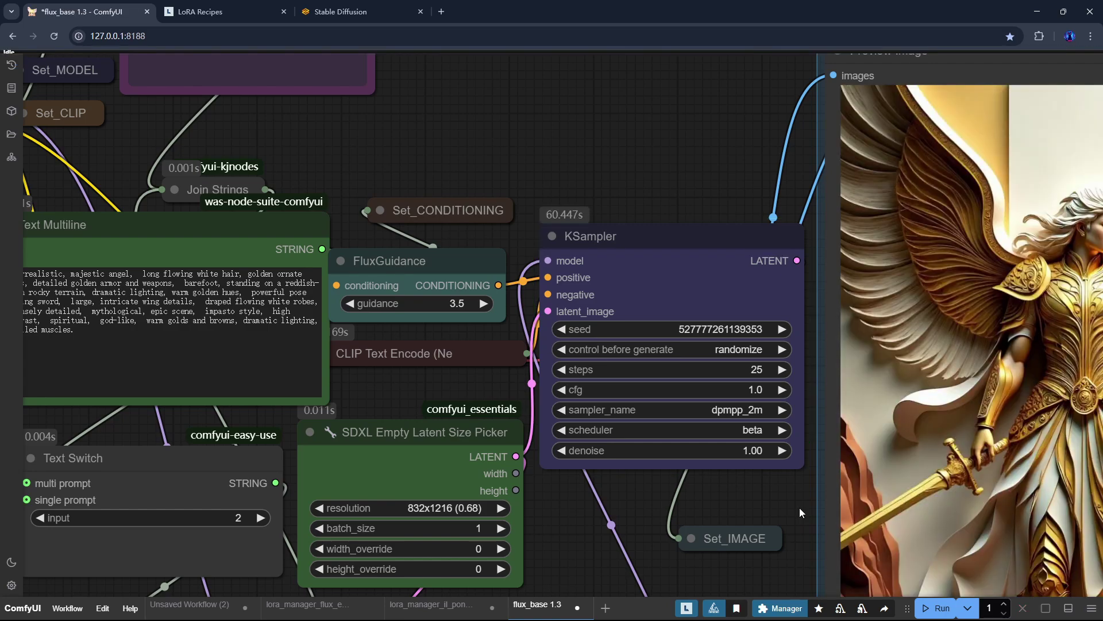
scroll(799, 508, down, 3)
scroll(757, 489, up, 2)
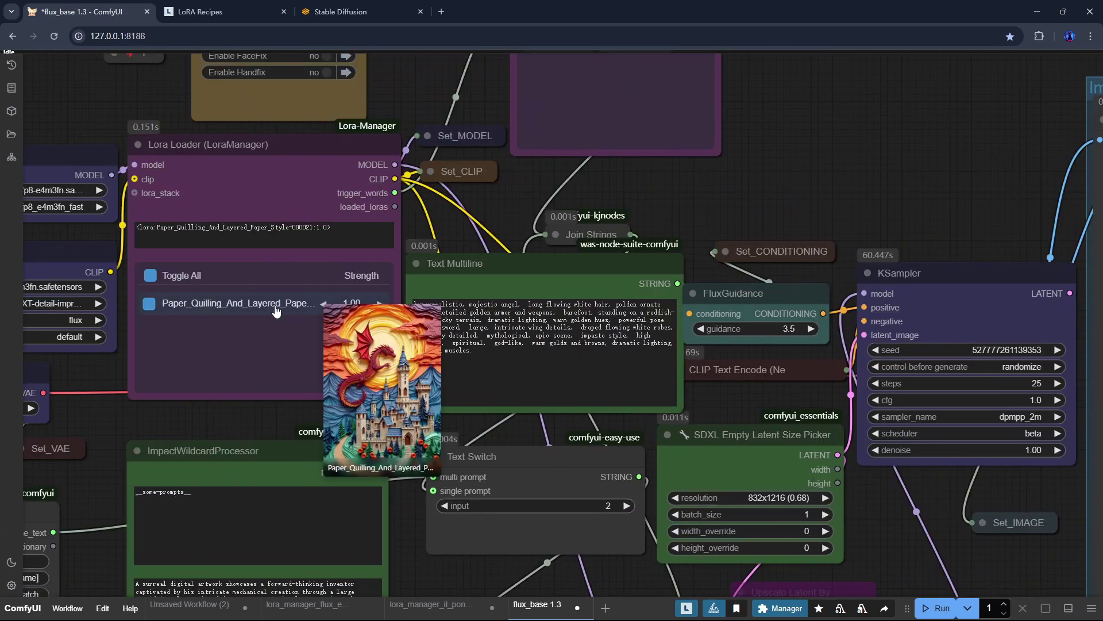
right_click(276, 308)
click(314, 353)
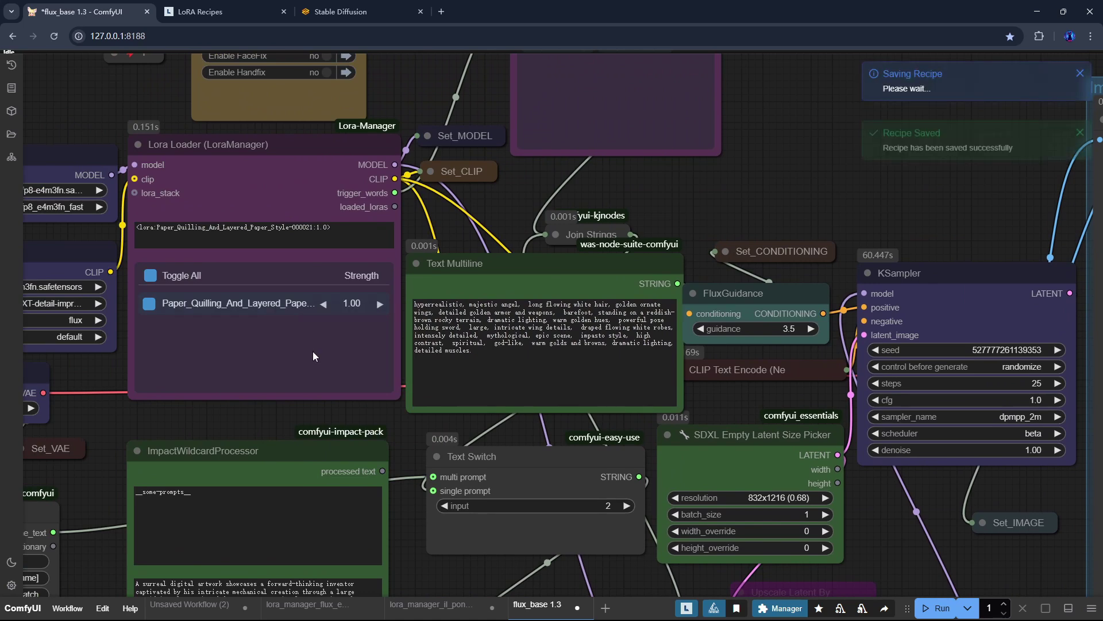
- In LoRA Recipes, clear the Retro Anime Flux - Style filter and review the saved Paper_Quilling recipe's generation parameters
click(230, 16)
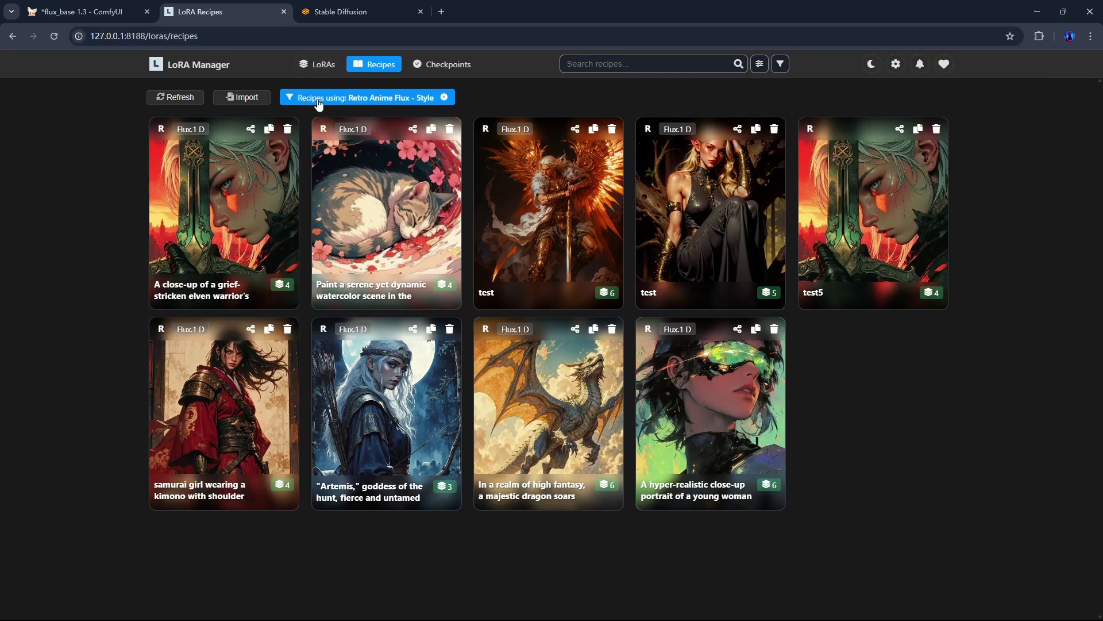
click(435, 96)
click(224, 218)
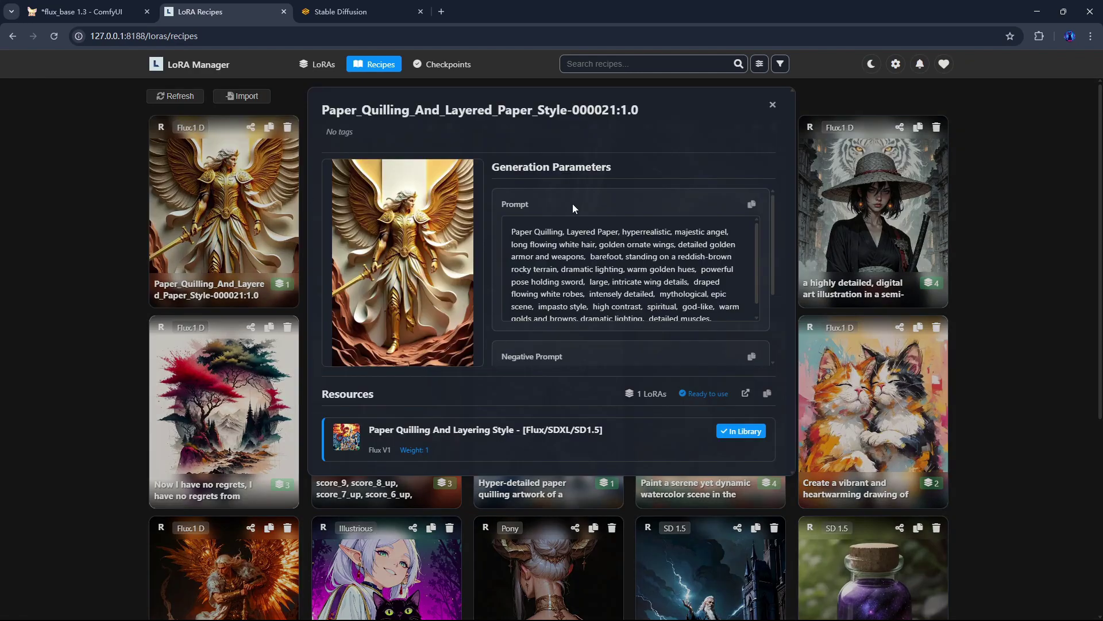
drag(768, 216, 771, 278)
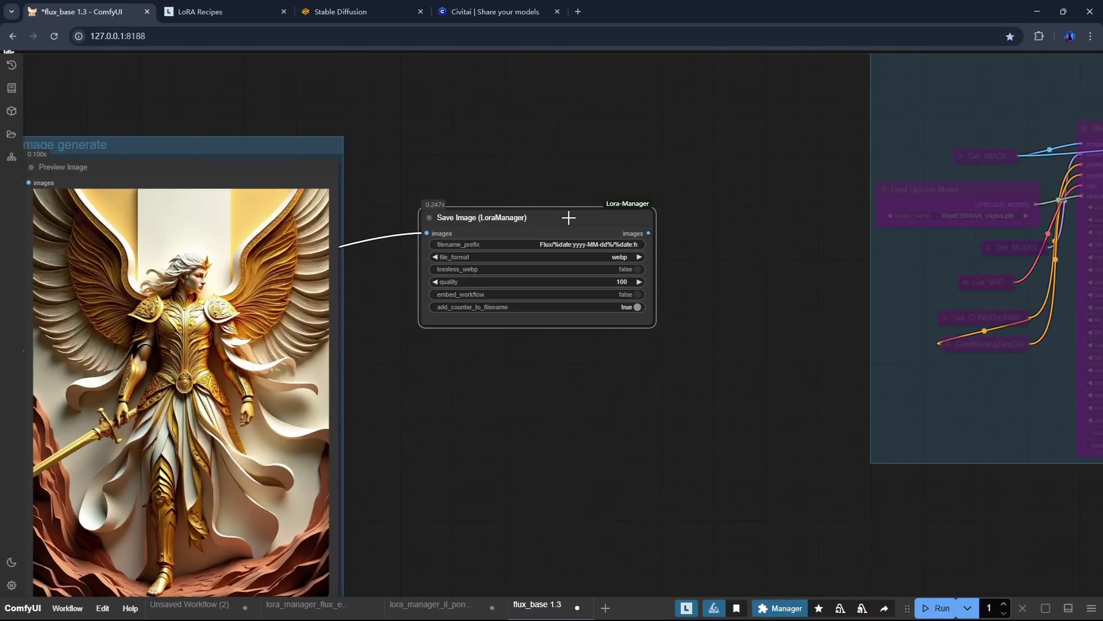
- Color ComfyUI's Save Image (LoraManager) node purple and open its file_format choices
right_click(559, 210)
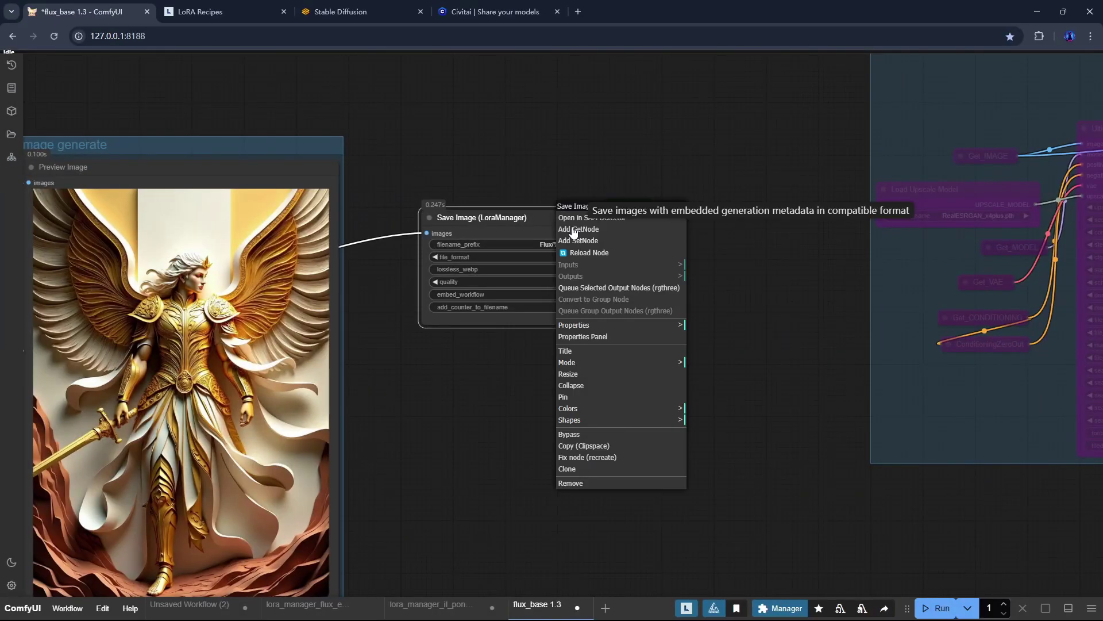
click(574, 408)
click(709, 492)
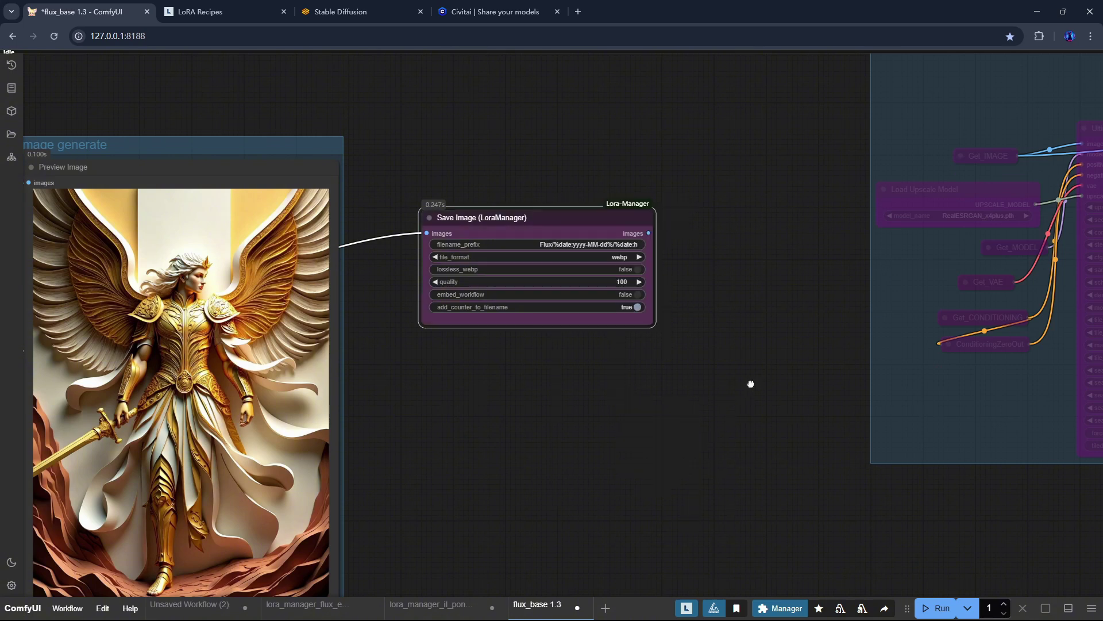
click(615, 258)
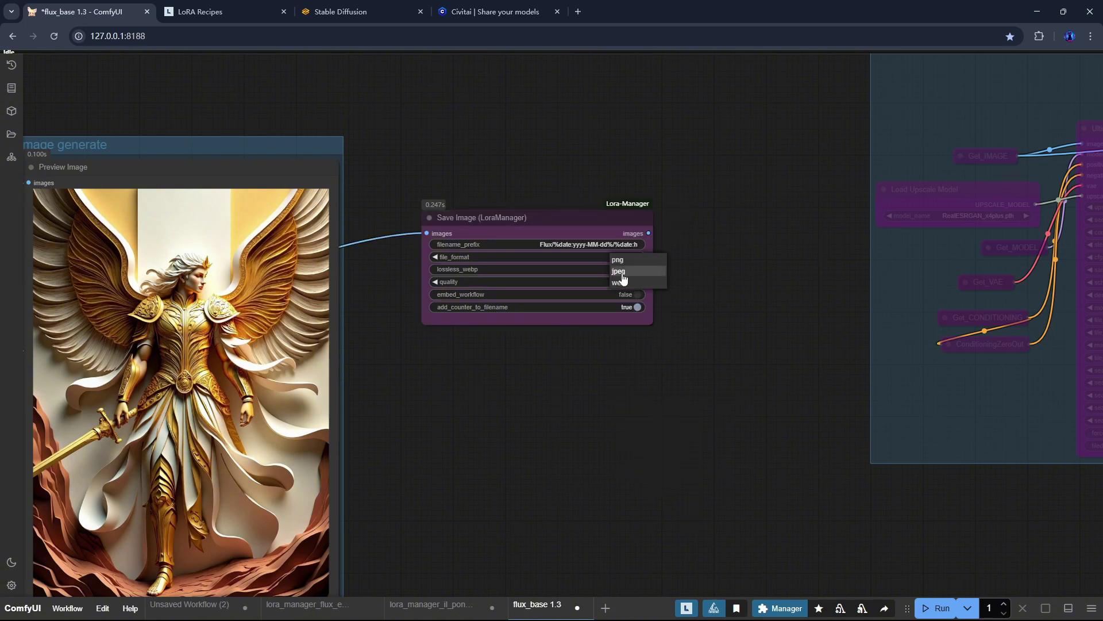
click(617, 257)
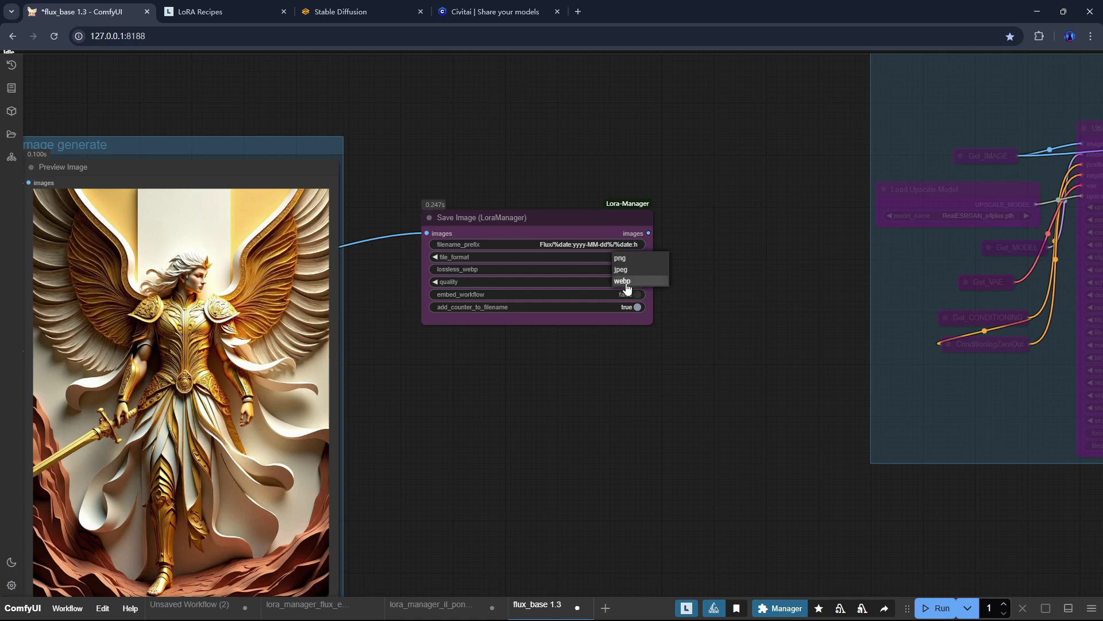
click(635, 270)
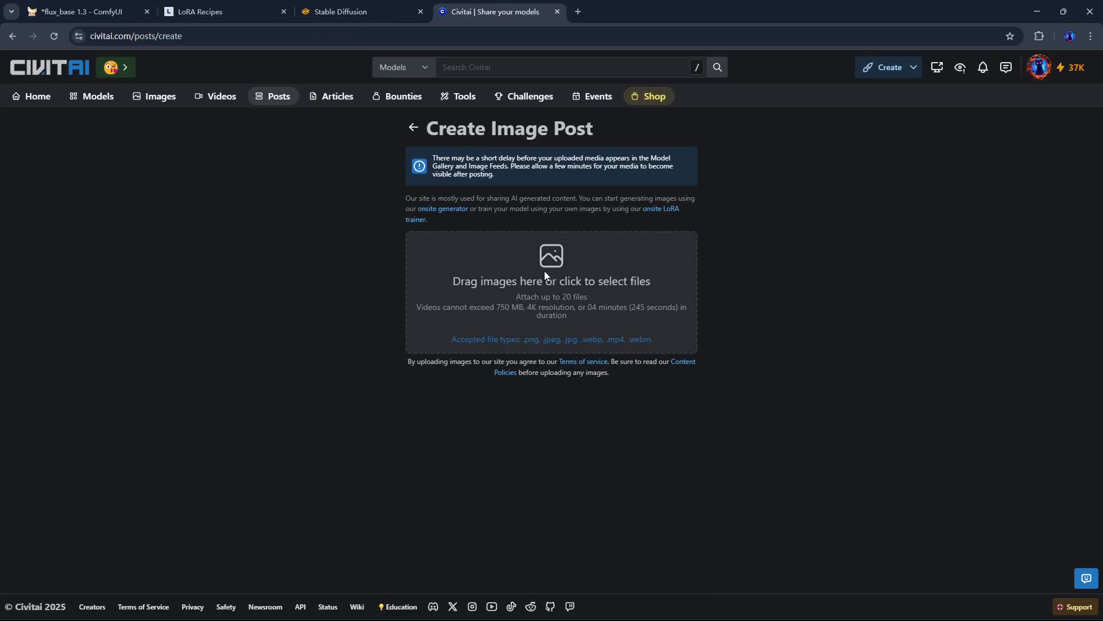
- Upload the generated angel image to the new Civitai image post and review its prompt and resources
click(543, 271)
click(136, 106)
key(Return)
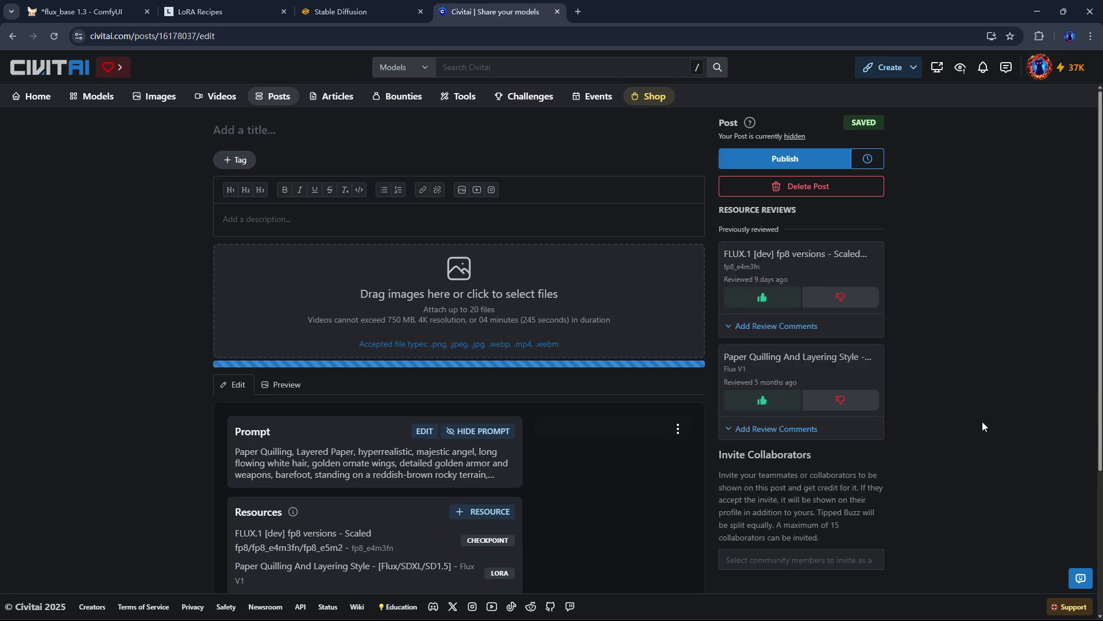
scroll(981, 425, down, 4)
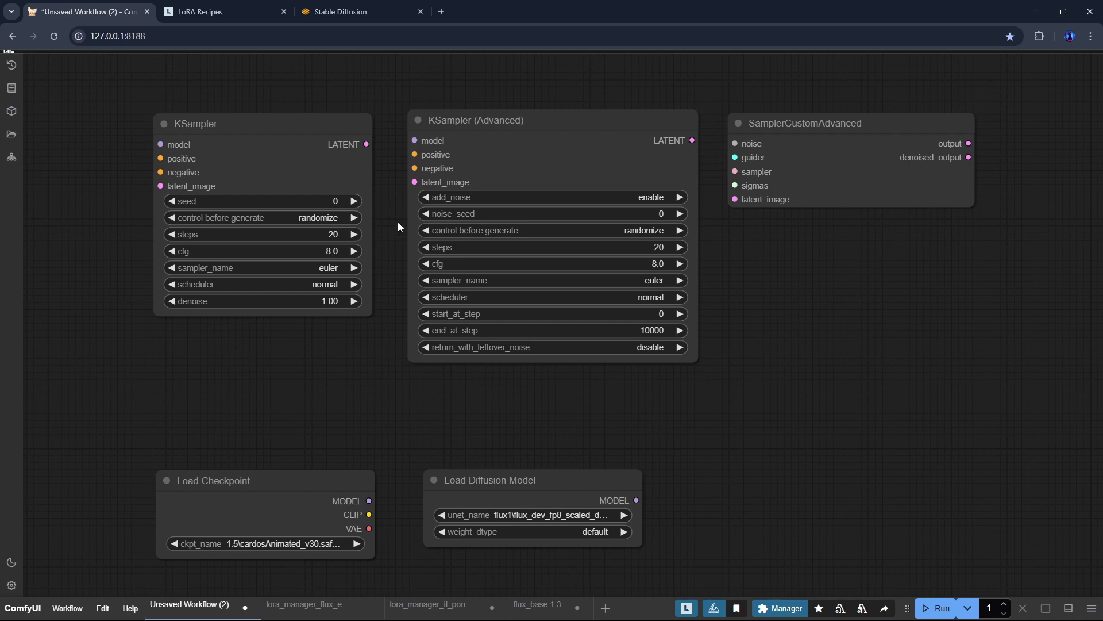
- Highlight each of the three sampler nodes, the Load Checkpoint node and the Load Diffusion Model node in ComfyUI's unsaved workflow, and clear the selection
click(271, 148)
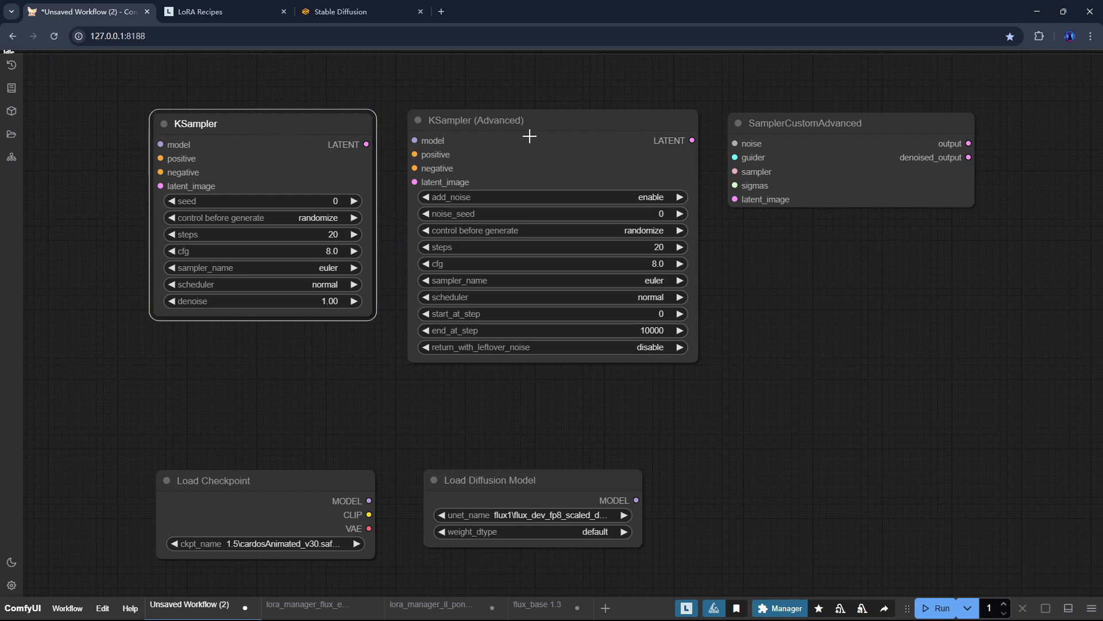
click(638, 137)
click(846, 140)
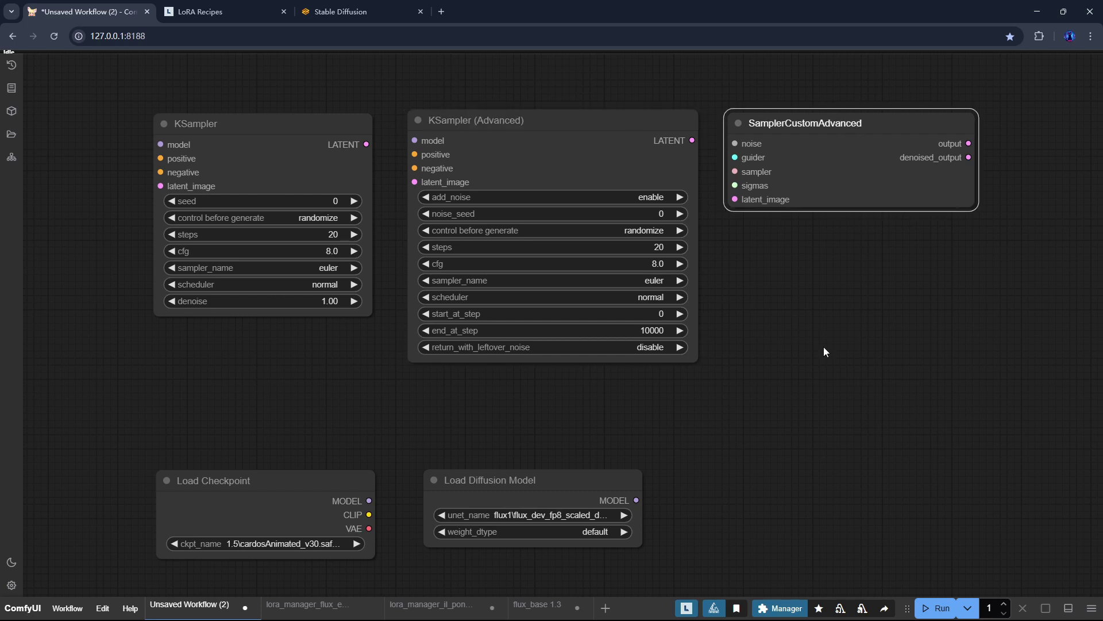
drag(823, 353, 822, 338)
click(264, 413)
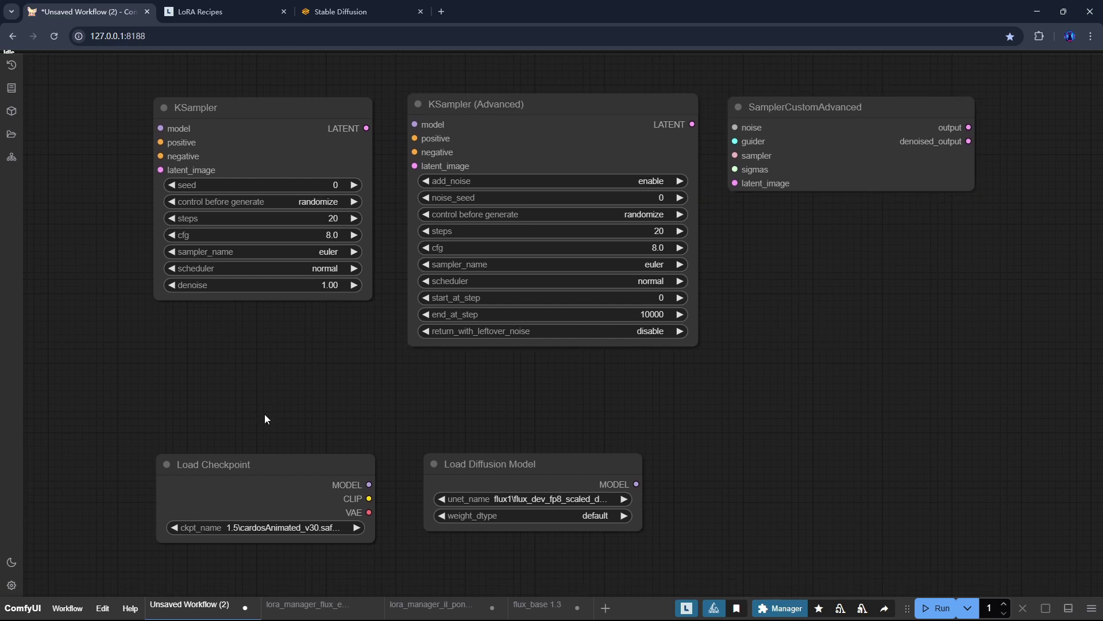
click(281, 477)
click(558, 457)
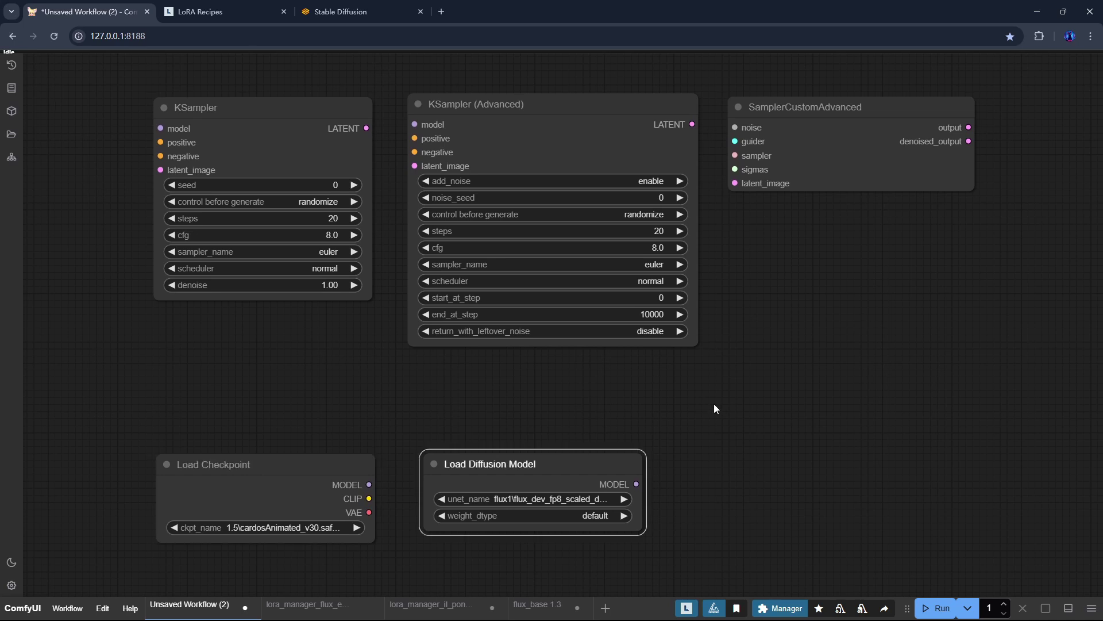
click(830, 394)
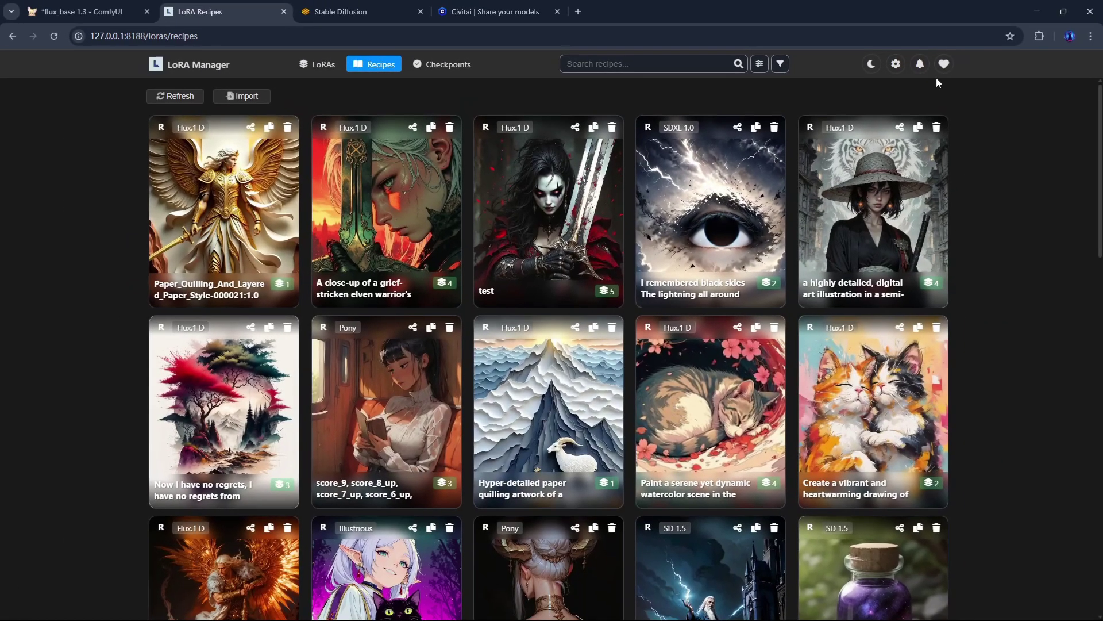
- Open LoRA Manager's project support options and go to the GitHub issue submission page
click(943, 64)
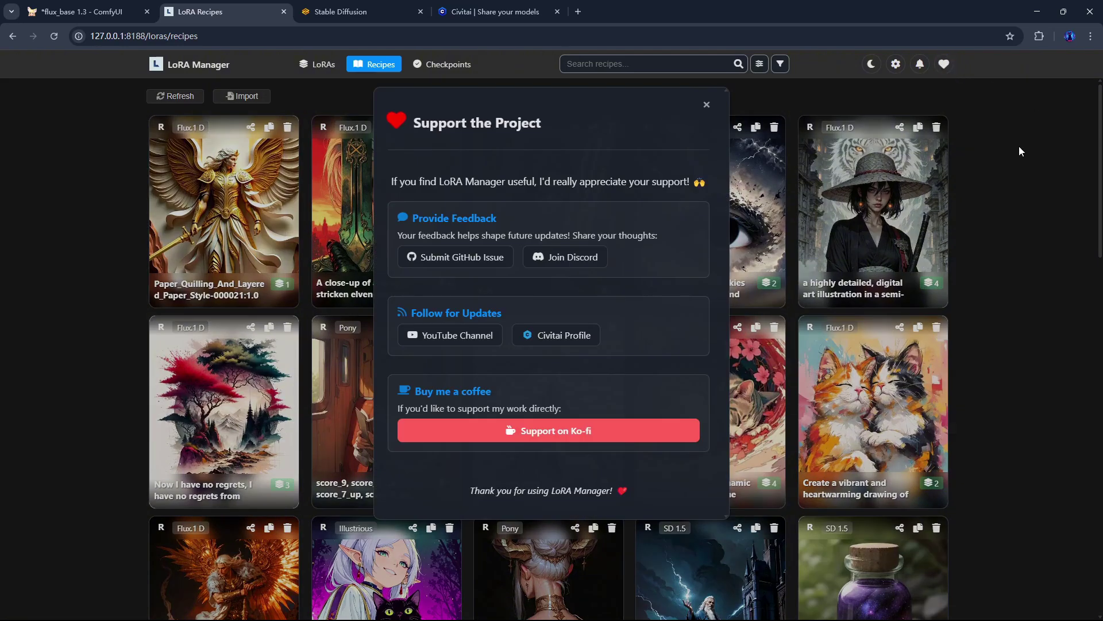
click(473, 262)
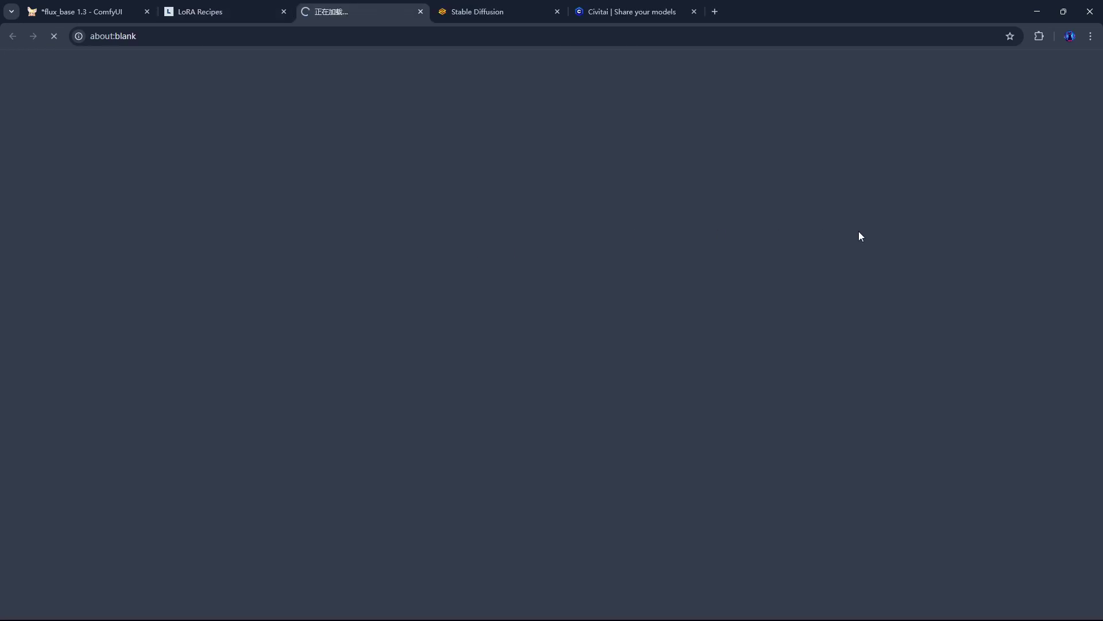